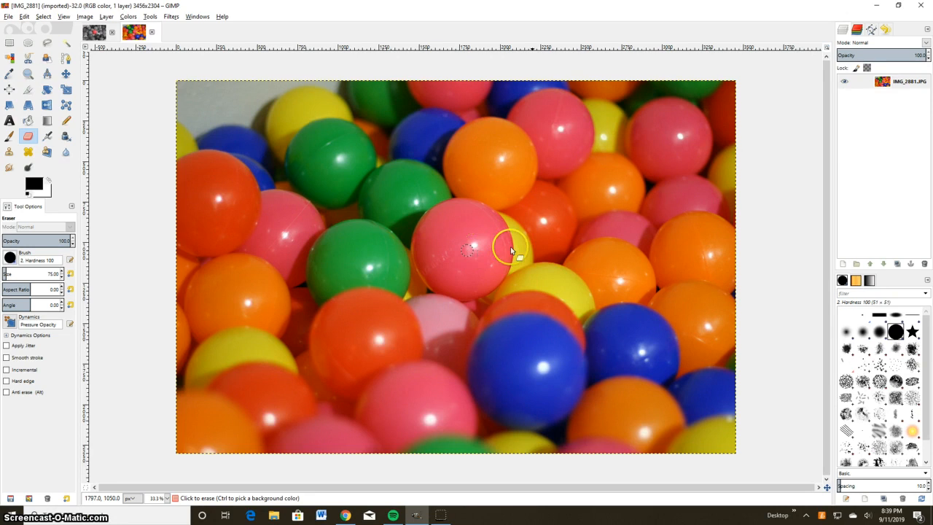
{"action": "mouse_move", "coordinate": [511, 250]}
{"action": "left_mouse_down"}
{"action": "mouse_move", "coordinate": [766, 151]}
{"action": "mouse_move", "coordinate": [771, 159]}
{"action": "left_mouse_up"}
{"action": "left_click_drag", "start_coordinate": [770, 164], "coordinate": [766, 183]}
{"action": "left_click_drag", "start_coordinate": [870, 160], "coordinate": [879, 151]}
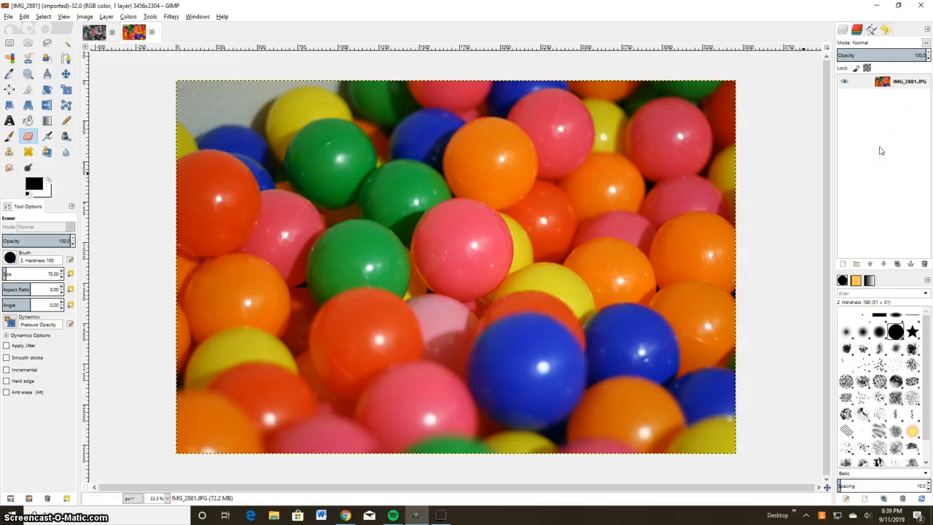
Duplicate the IMG_2881.JPG layer.
{"action": "left_click", "coordinate": [895, 82]}
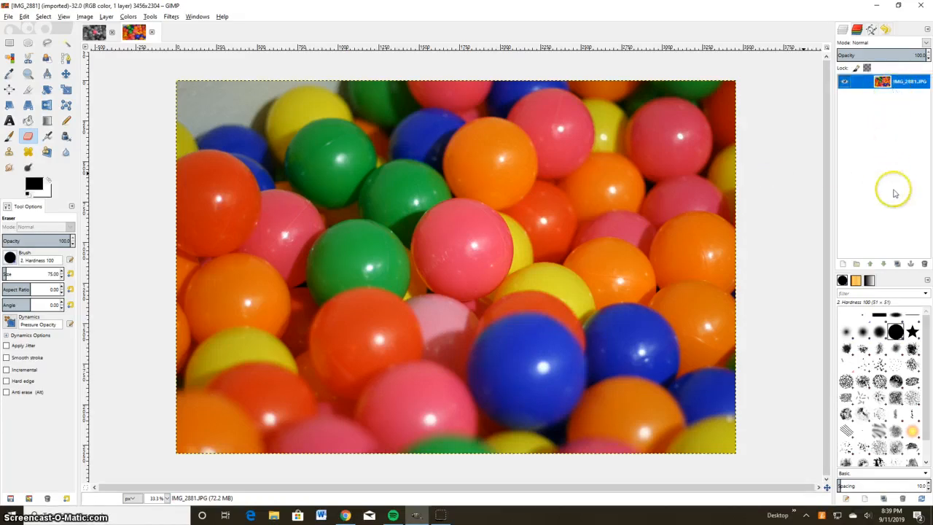
{"action": "right_click", "coordinate": [891, 88]}
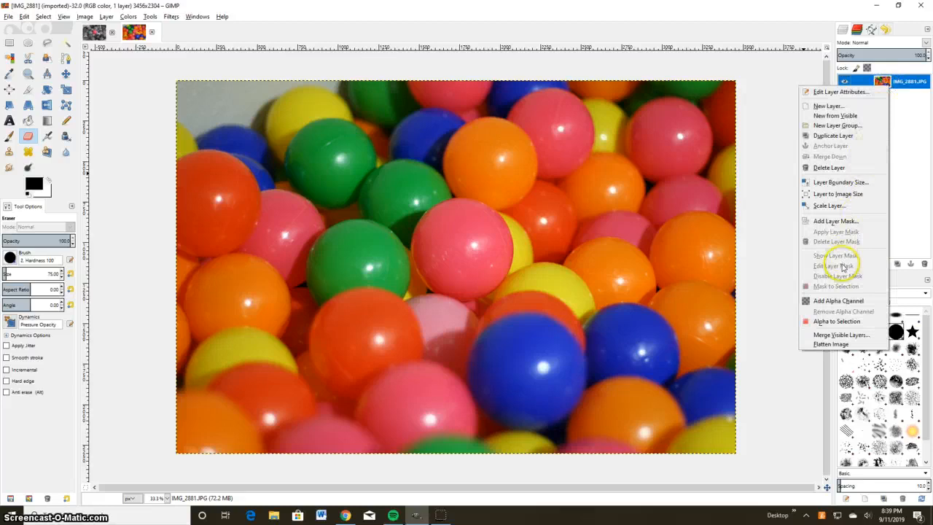
{"action": "left_click", "coordinate": [911, 146]}
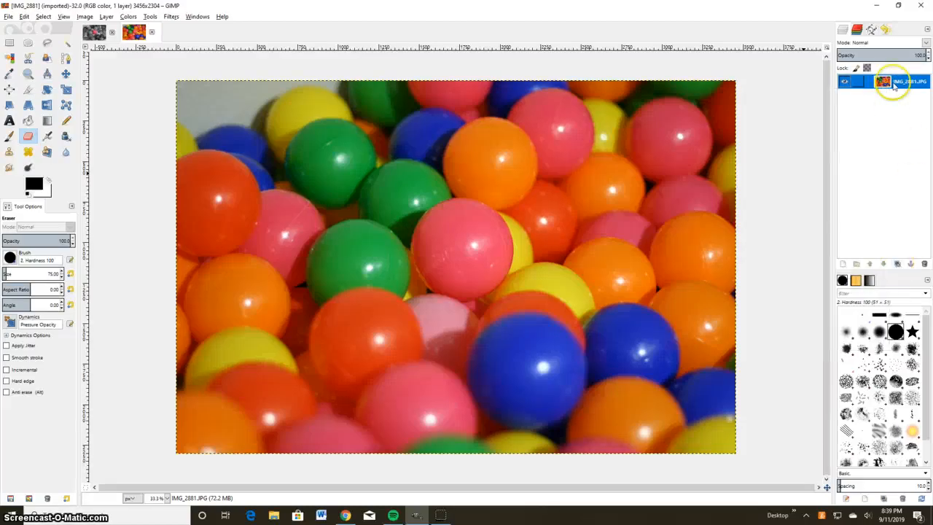
{"action": "left_click", "coordinate": [897, 264]}
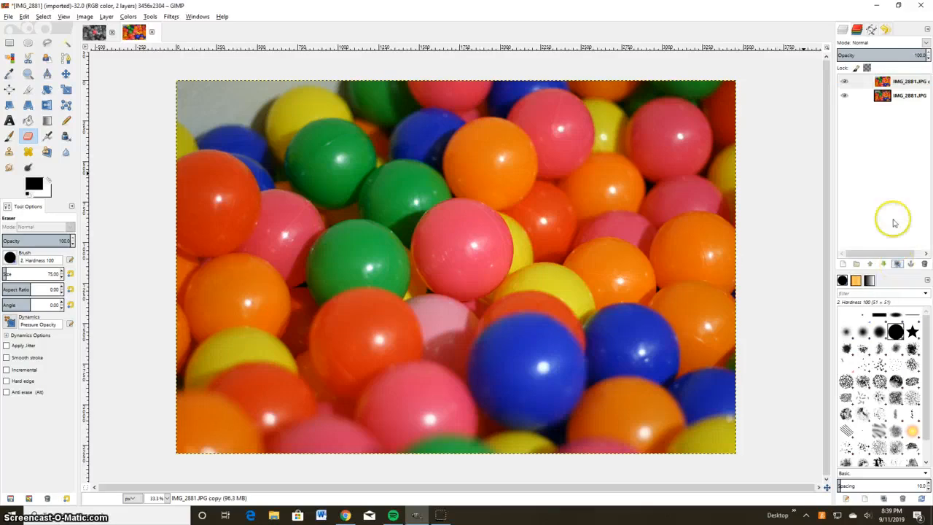
Desaturate the upper copy of the IMG_2881.JPG layer, with the shade of gray based on Luminosity.
{"action": "left_click", "coordinate": [891, 82]}
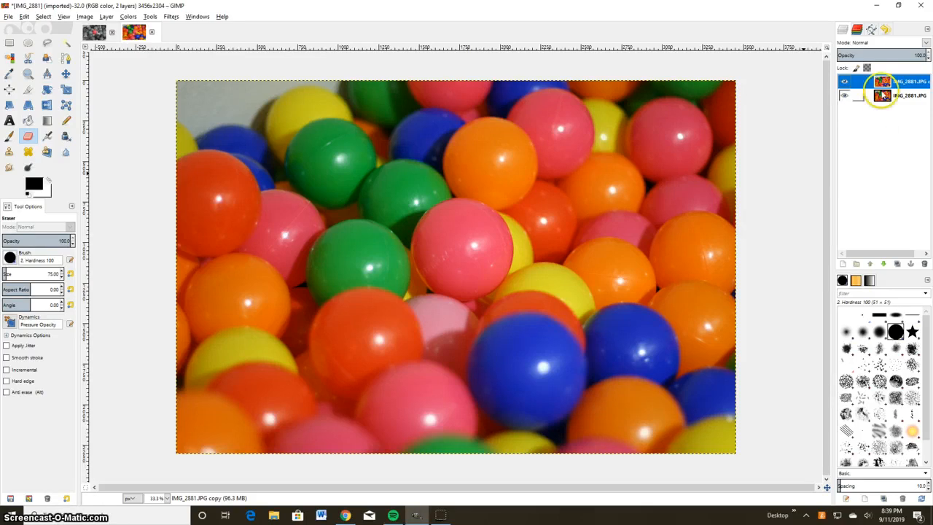
{"action": "left_click", "coordinate": [844, 95]}
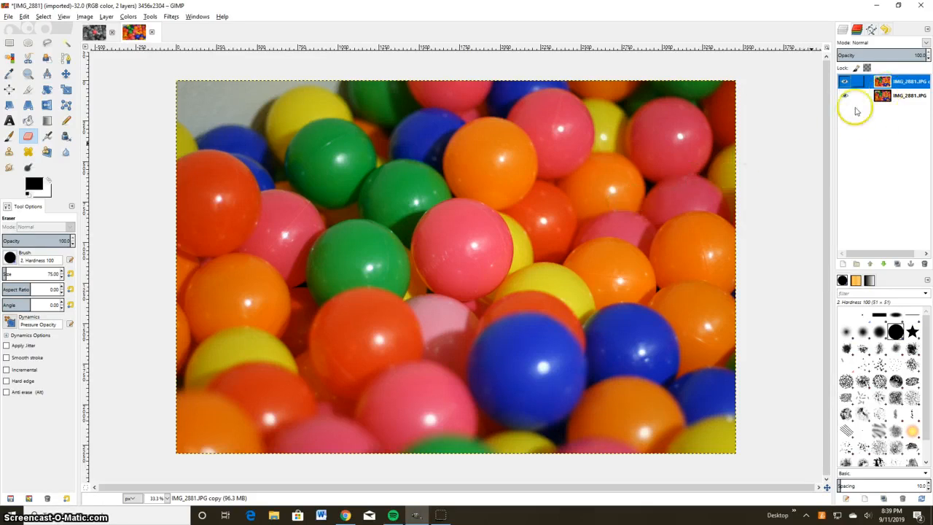
{"action": "left_click", "coordinate": [901, 83]}
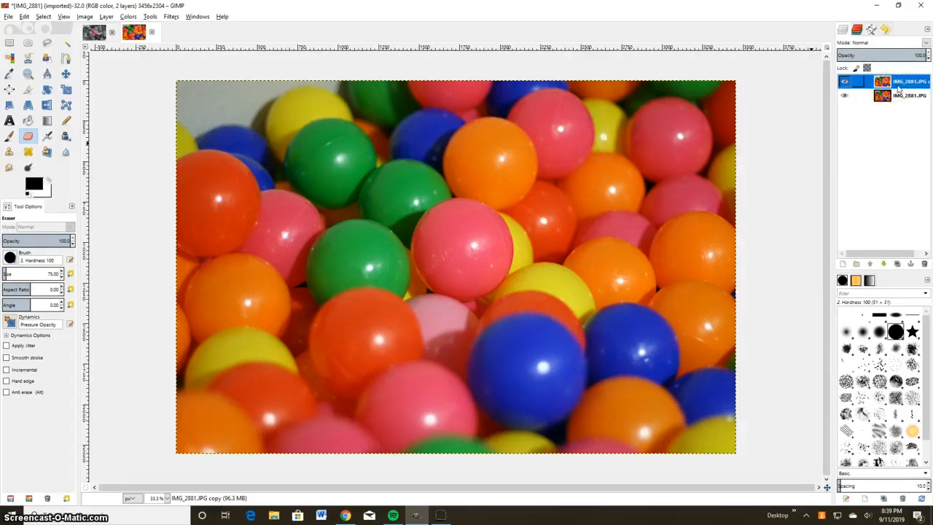
{"action": "left_click", "coordinate": [904, 96]}
{"action": "left_click", "coordinate": [904, 82]}
{"action": "left_click", "coordinate": [586, 113]}
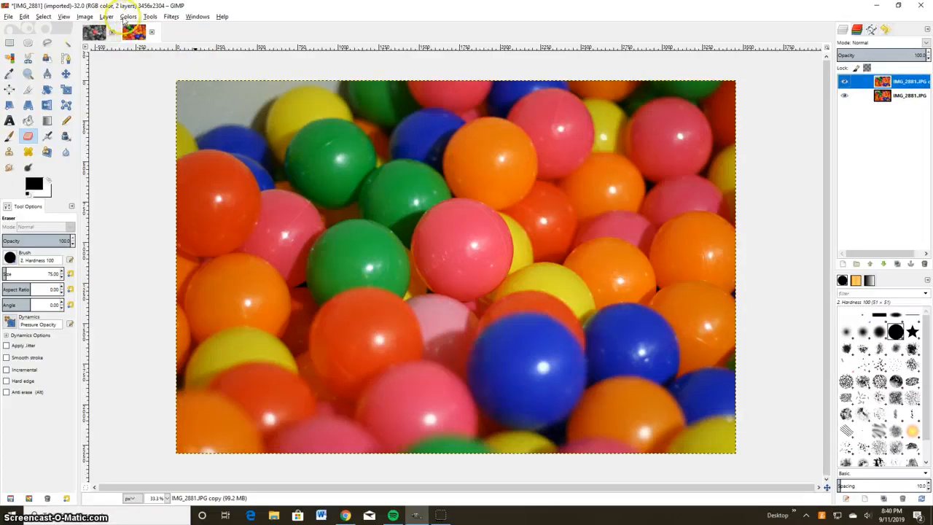
{"action": "left_click", "coordinate": [128, 17]}
{"action": "left_click", "coordinate": [142, 119]}
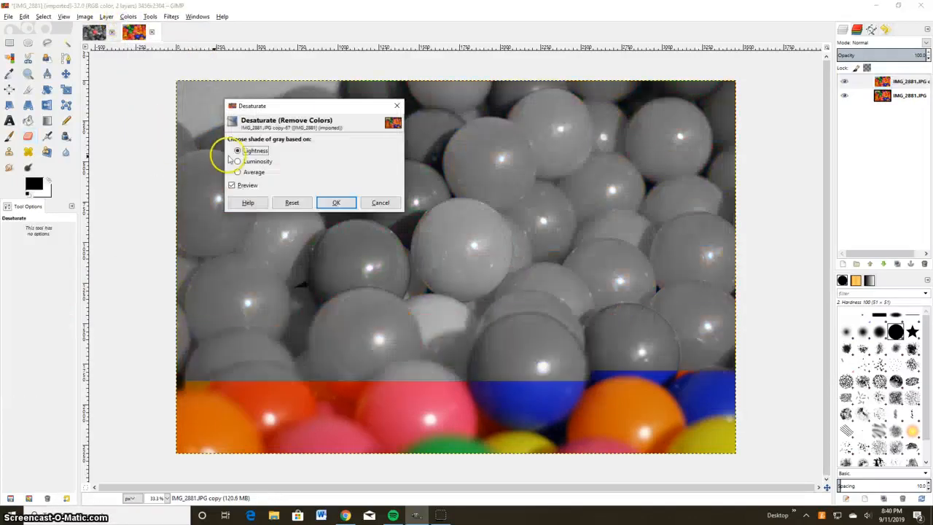
{"action": "left_click_drag", "start_coordinate": [309, 112], "coordinate": [291, 109]}
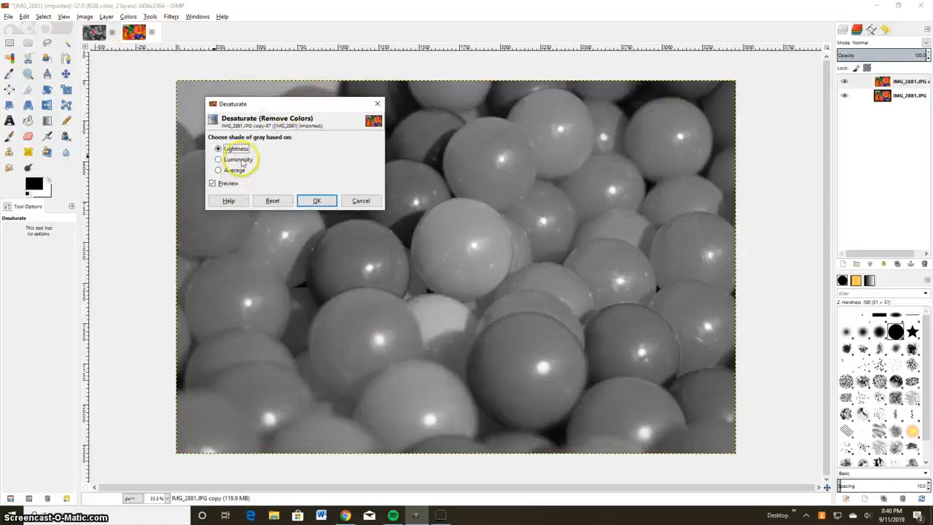
{"action": "left_click", "coordinate": [239, 159]}
{"action": "left_click", "coordinate": [236, 170]}
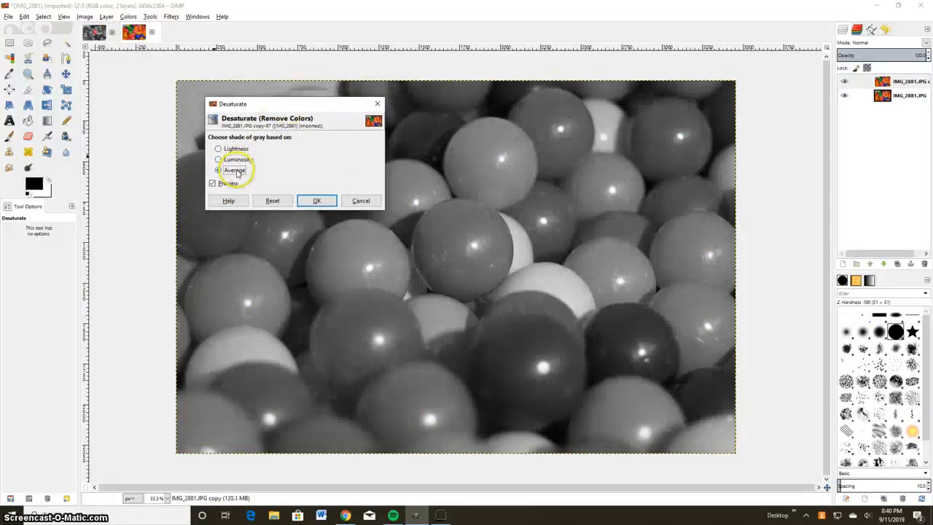
{"action": "left_click", "coordinate": [241, 159]}
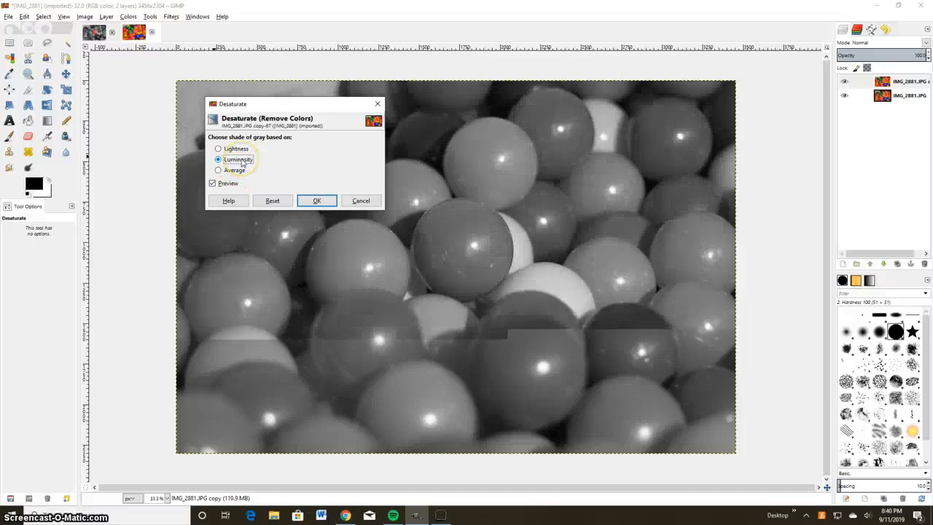
{"action": "left_click", "coordinate": [317, 202]}
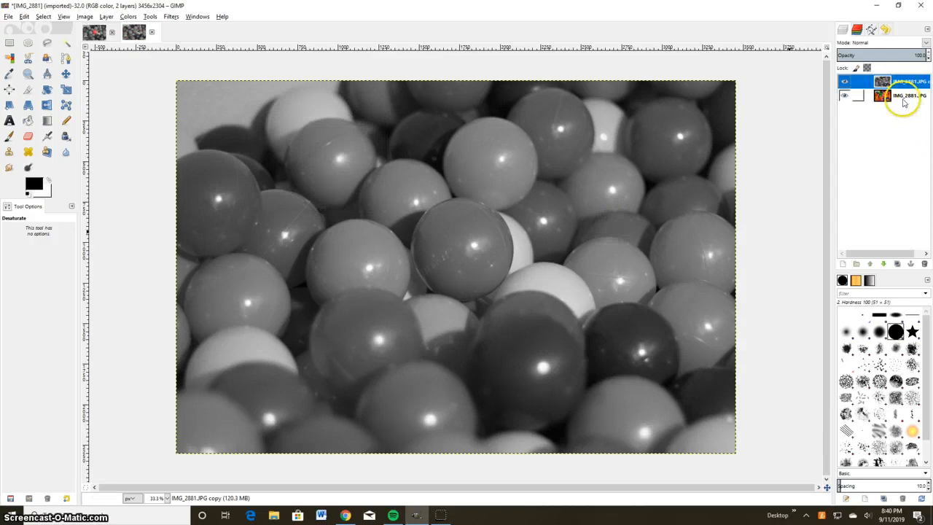
Hide and show the desaturated copy to compare it with the original color layer beneath, leaving the copy selected.
{"action": "left_click", "coordinate": [903, 98]}
{"action": "left_click", "coordinate": [844, 81]}
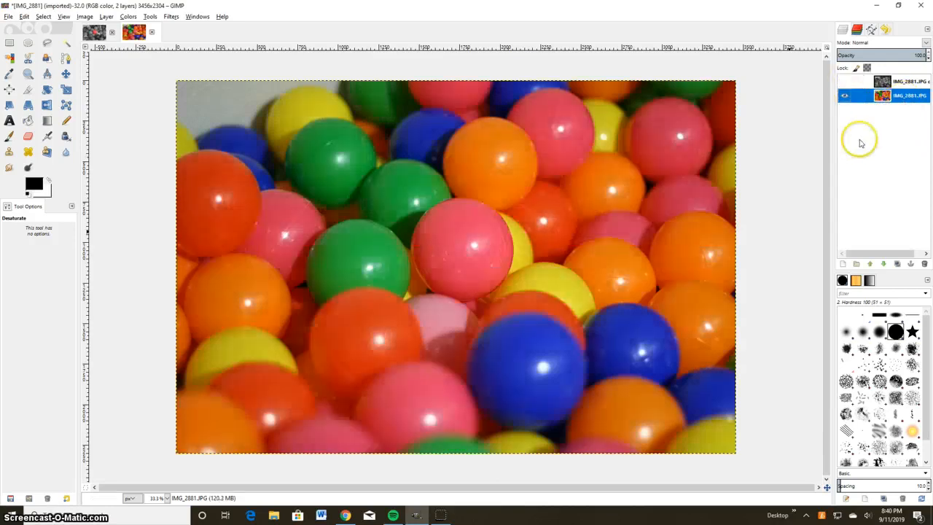
{"action": "left_click", "coordinate": [844, 81]}
{"action": "left_click", "coordinate": [898, 82]}
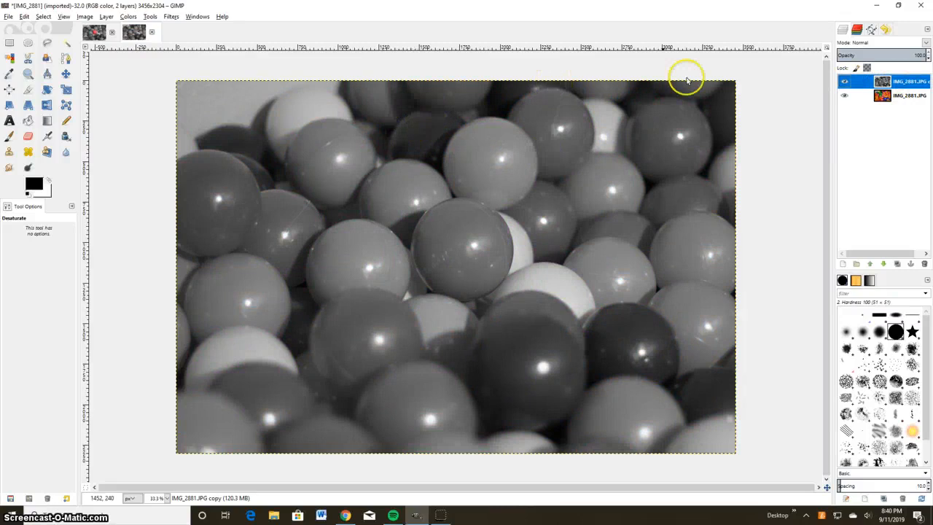
Add an alpha channel to the desaturated copy layer.
{"action": "left_click", "coordinate": [901, 85]}
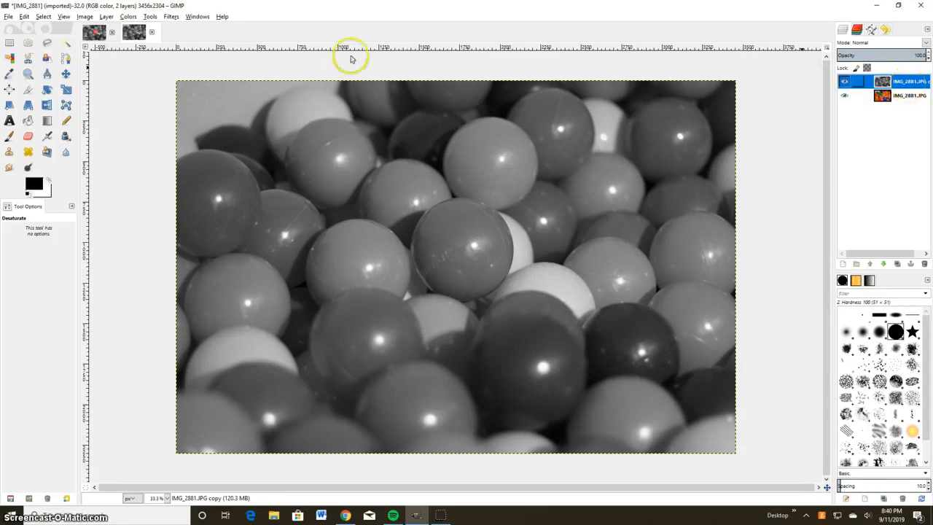
{"action": "left_click", "coordinate": [107, 17]}
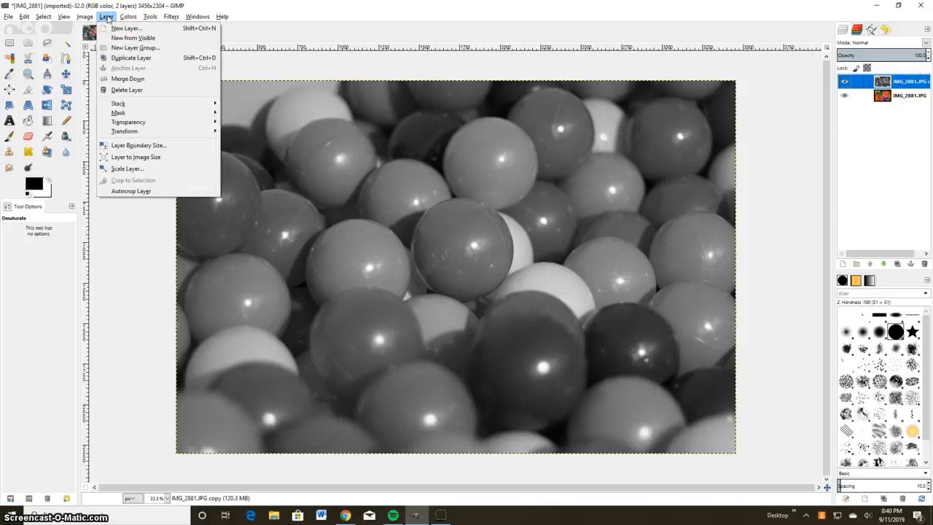
{"action": "mouse_move", "coordinate": [153, 125]}
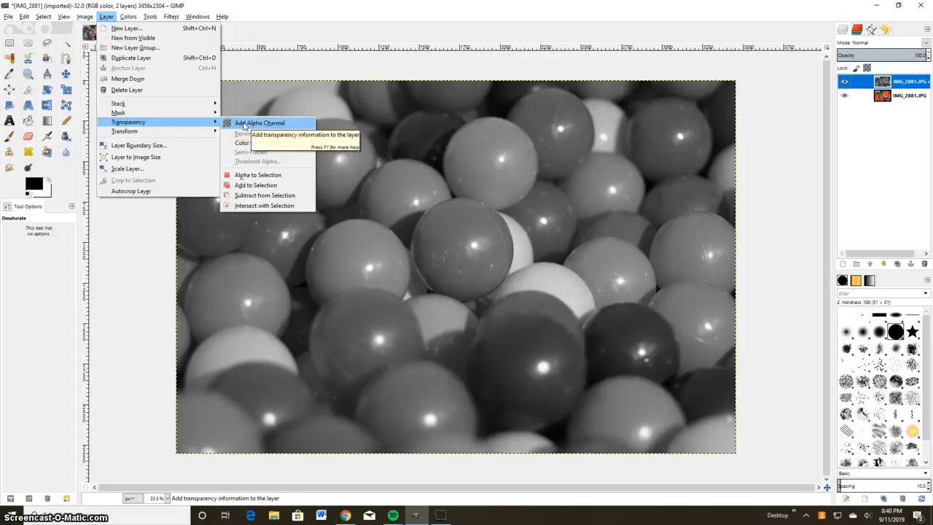
{"action": "left_click", "coordinate": [910, 136]}
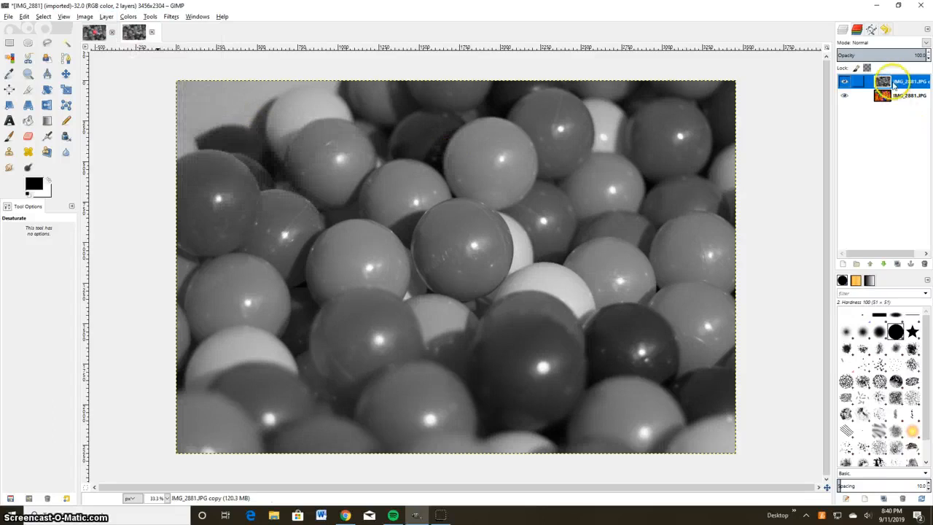
{"action": "right_click", "coordinate": [886, 86]}
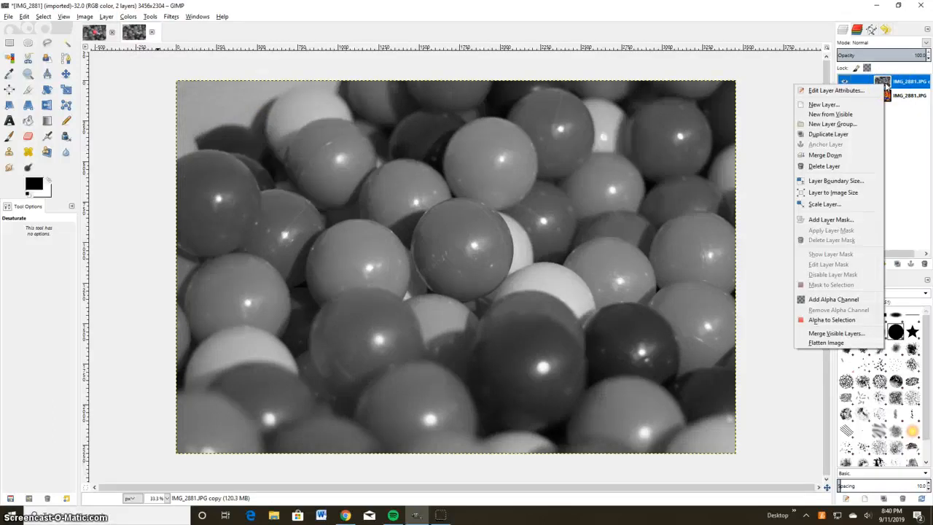
{"action": "left_click", "coordinate": [834, 301]}
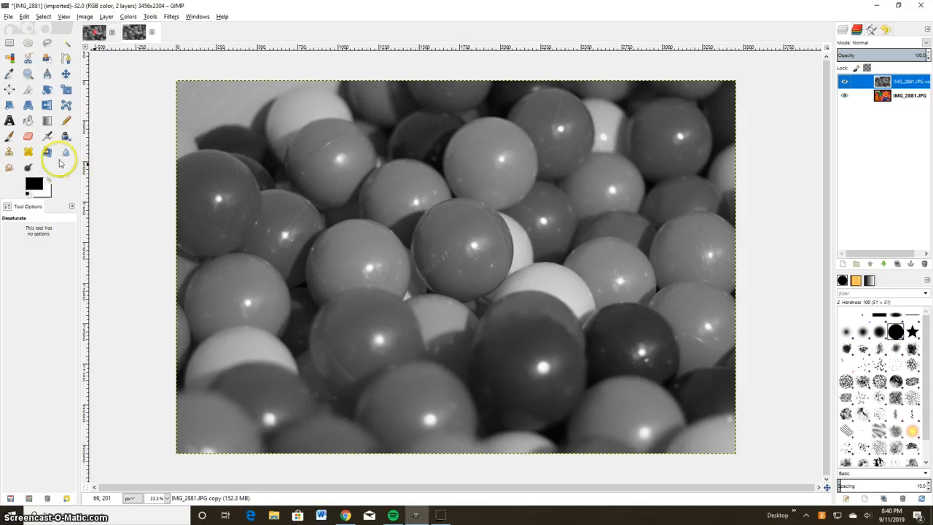
Activate the Eraser tool with the 2. Hardness 075 brush.
{"action": "left_click", "coordinate": [29, 141]}
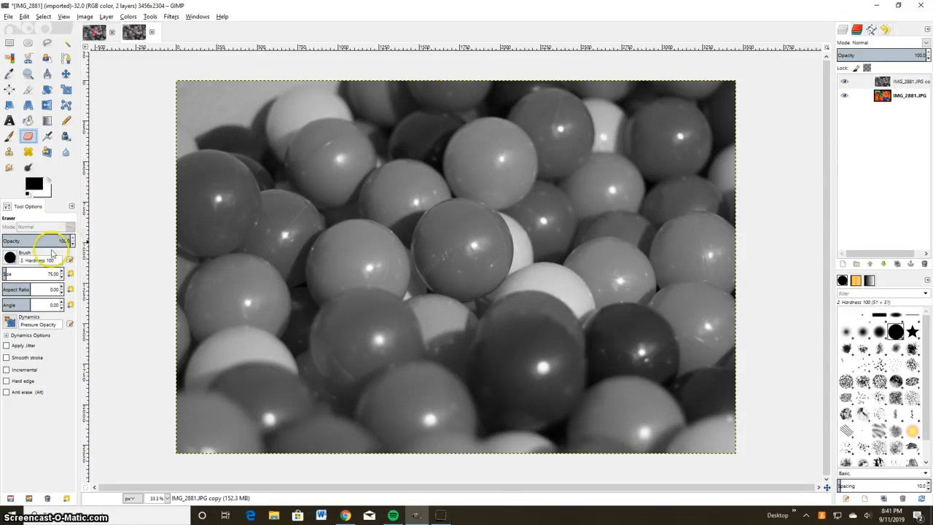
{"action": "left_click", "coordinate": [10, 258]}
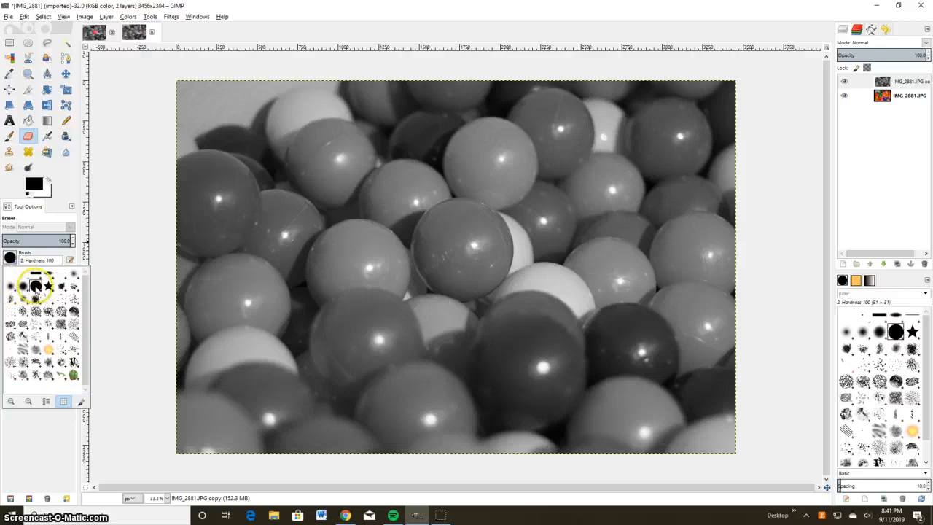
{"action": "double_click", "coordinate": [35, 288]}
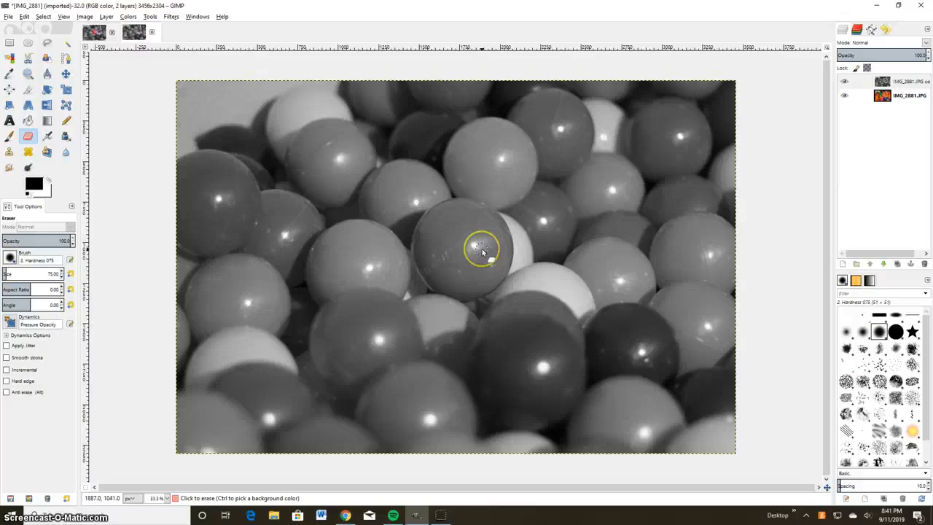
Enlarge the eraser brush to size 159 and erase a soft-edged test spot on the ball just left of the central one.
{"action": "key", "text": "bracketright"}
{"action": "key", "text": "bracketright"}
{"action": "key", "text": "bracketright"}
{"action": "key", "text": "bracketright"}
{"action": "key", "text": "bracketright"}
{"action": "key", "text": "bracketright"}
{"action": "key", "text": "bracketright"}
{"action": "key", "text": "bracketright"}
{"action": "key", "text": "bracketright"}
{"action": "key", "text": "bracketright"}
{"action": "key", "text": "bracketright"}
{"action": "key", "text": "bracketright"}
{"action": "key", "text": "bracketright"}
{"action": "key", "text": "bracketright"}
{"action": "key", "text": "bracketright"}
{"action": "key", "text": "bracketright"}
{"action": "key", "text": "bracketright"}
{"action": "key", "text": "bracketright"}
{"action": "key", "text": "bracketright"}
{"action": "key", "text": "bracketright"}
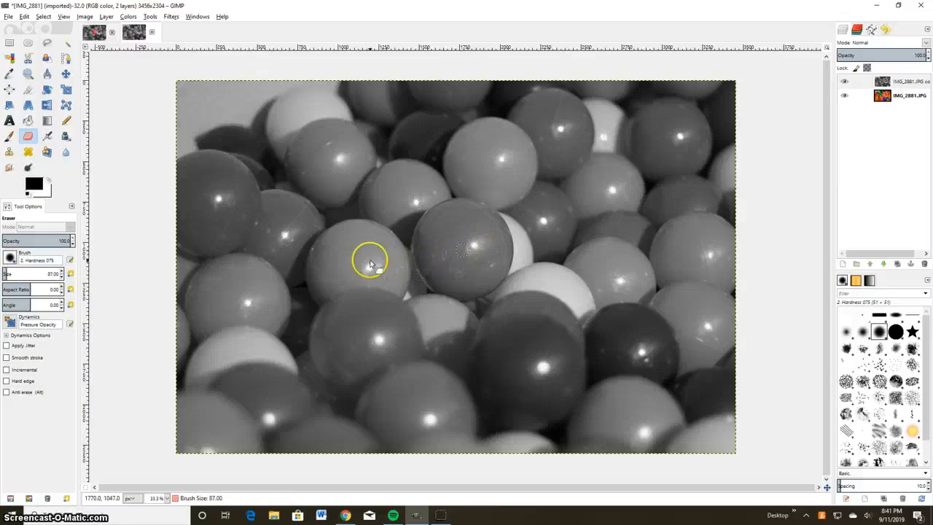
{"action": "key", "text": "bracketright"}
{"action": "key", "text": "bracketright"}
{"action": "key", "text": "bracketright"}
{"action": "key", "text": "bracketright"}
{"action": "key", "text": "bracketright"}
{"action": "key", "text": "bracketright"}
{"action": "key", "text": "bracketright"}
{"action": "key", "text": "bracketright"}
{"action": "key", "text": "bracketright"}
{"action": "key", "text": "bracketright"}
{"action": "key", "text": "bracketright"}
{"action": "key", "text": "bracketright"}
{"action": "key", "text": "bracketright"}
{"action": "key", "text": "bracketright"}
{"action": "key", "text": "bracketright"}
{"action": "key", "text": "bracketright"}
{"action": "key", "text": "bracketright"}
{"action": "key", "text": "bracketright"}
{"action": "key", "text": "bracketright"}
{"action": "key", "text": "bracketright"}
{"action": "key", "text": "bracketright"}
{"action": "key", "text": "bracketright"}
{"action": "key", "text": "bracketright"}
{"action": "key", "text": "bracketright"}
{"action": "left_click", "coordinate": [355, 263]}
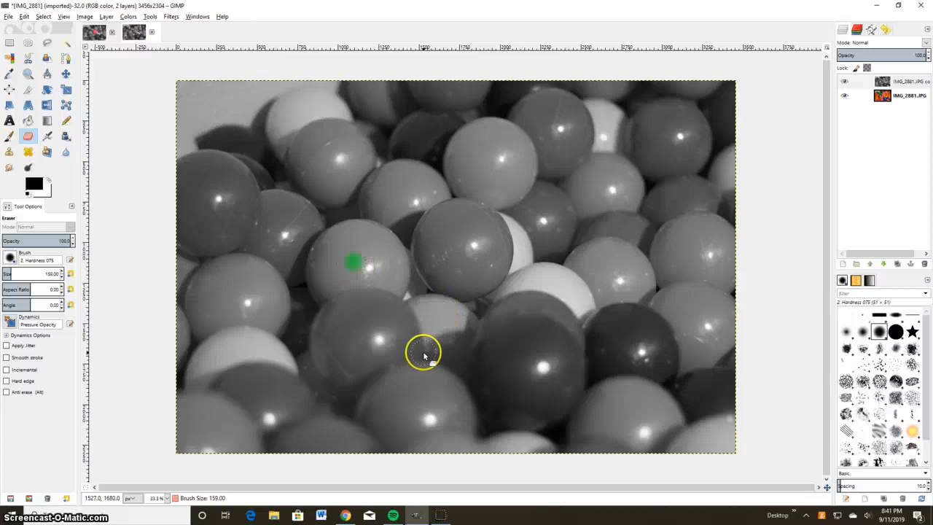
{"action": "scroll", "coordinate": [354, 259], "scroll_direction": "up", "scroll_amount": 5, "text": "ctrl"}
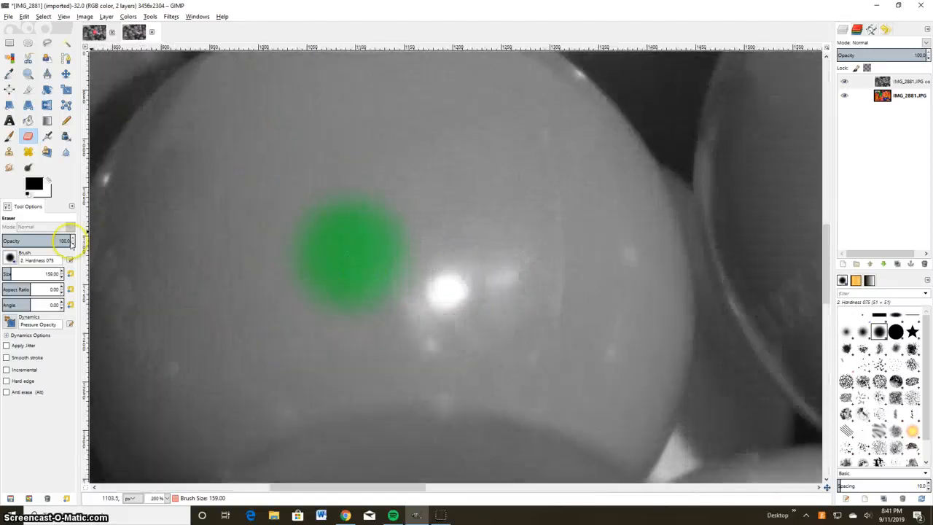
Switch the eraser to the 2. Hardness 100 brush and reduce its size to 152.
{"action": "left_click", "coordinate": [10, 257]}
{"action": "left_click", "coordinate": [45, 280]}
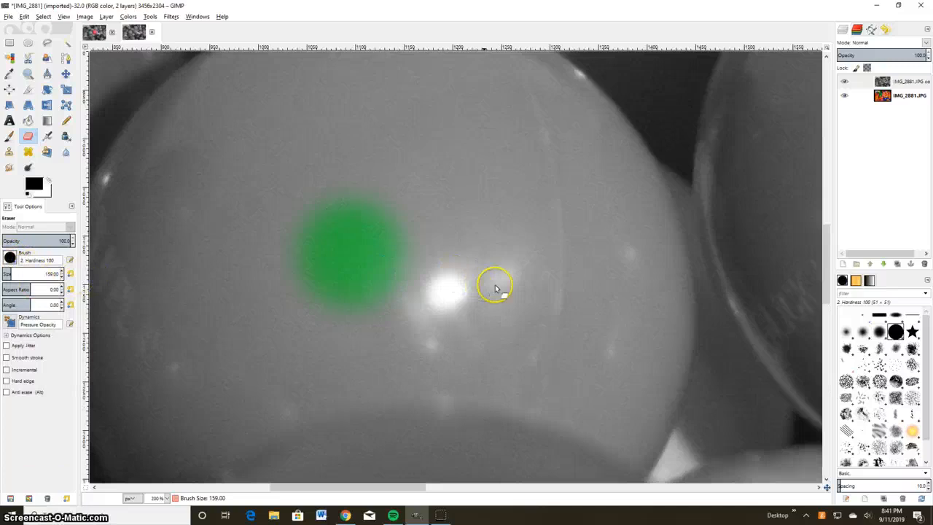
{"action": "key", "text": "bracketleft"}
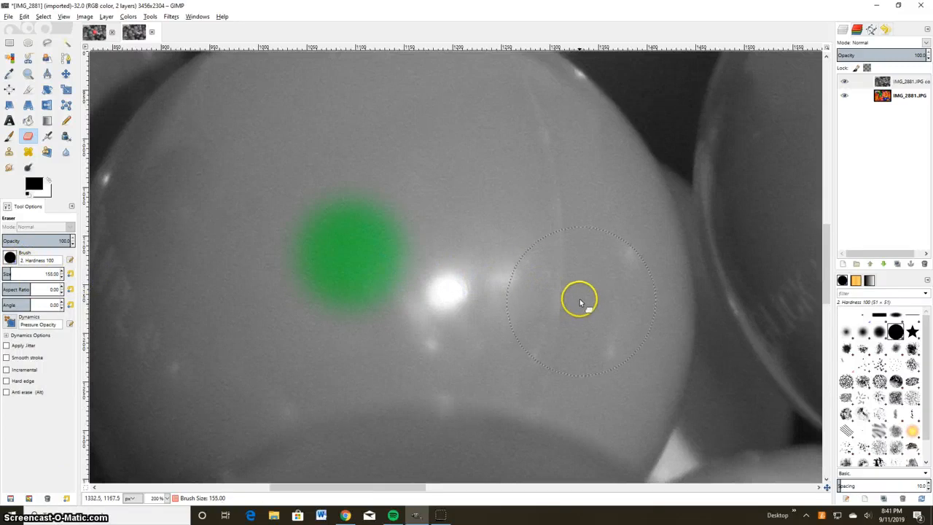
{"action": "key", "text": "bracketleft"}
{"action": "key", "text": "bracketleft"}
{"action": "key", "text": "bracketleft"}
{"action": "key", "text": "bracketleft"}
{"action": "key", "text": "bracketleft"}
{"action": "key", "text": "bracketleft"}
Erase a hard-edged test spot on the same ball, and undo both test erasures.
{"action": "left_click", "coordinate": [476, 157]}
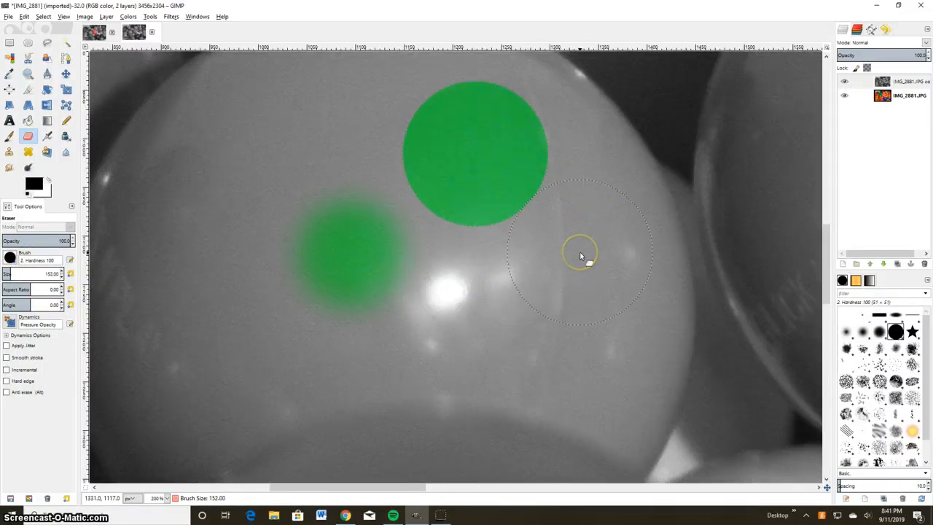
{"action": "key", "text": "ctrl+z"}
{"action": "key", "text": "ctrl+z"}
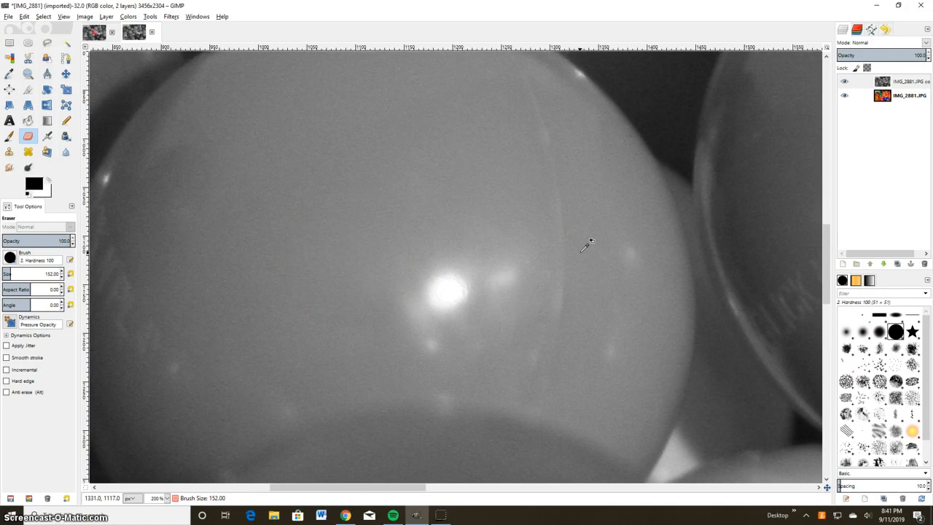
{"action": "left_click", "coordinate": [543, 261]}
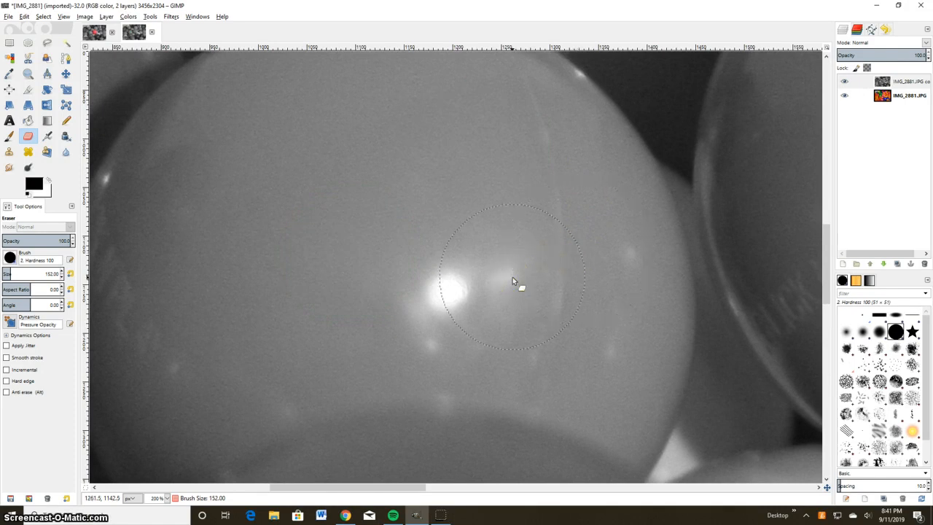
{"action": "scroll", "coordinate": [478, 296], "scroll_direction": "down", "scroll_amount": 3}
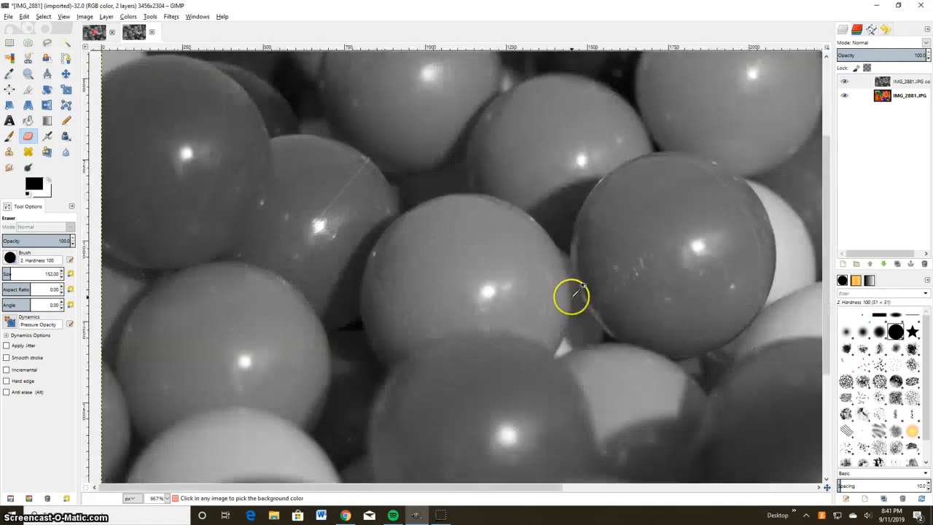
{"action": "scroll", "coordinate": [572, 291], "scroll_direction": "down", "scroll_amount": 4}
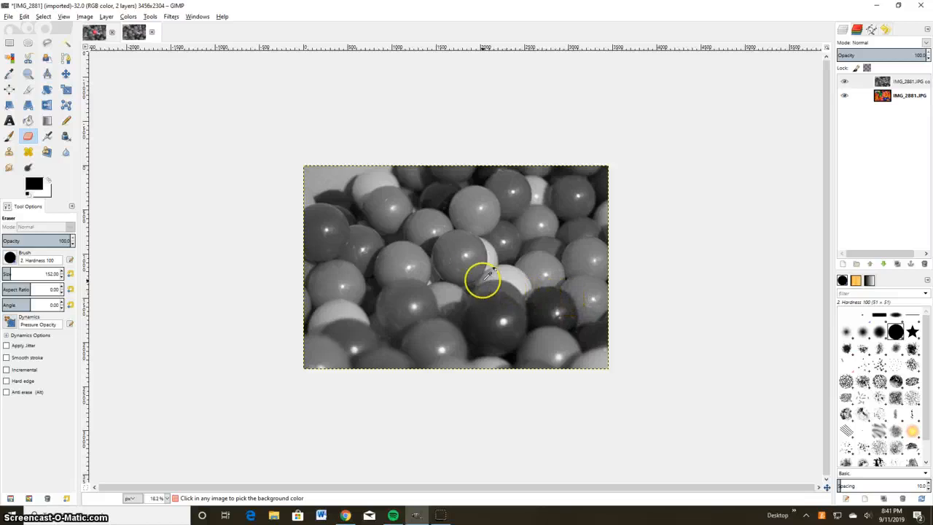
Check the central ball's original color by hiding the desaturated copy layer and showing it again.
{"action": "scroll", "coordinate": [461, 269], "scroll_direction": "up", "scroll_amount": 3}
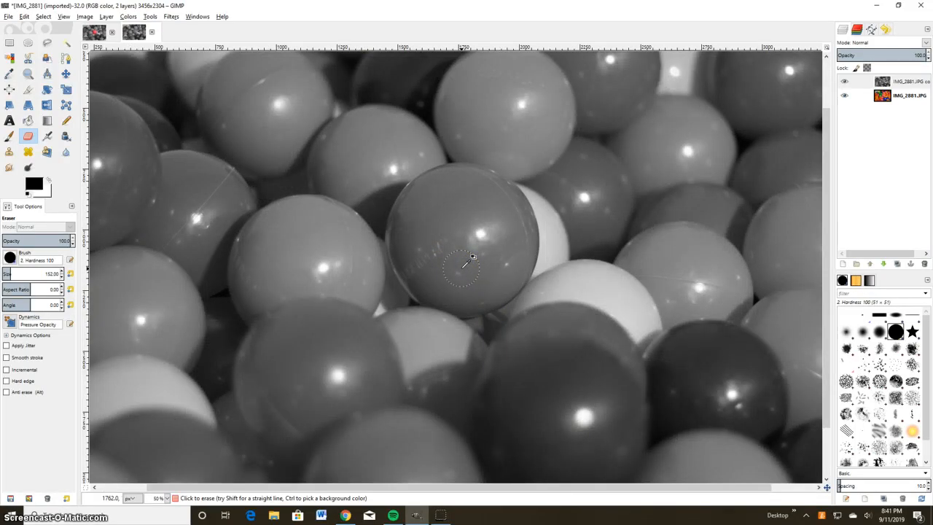
{"action": "left_click_drag", "start_coordinate": [460, 267], "coordinate": [463, 258]}
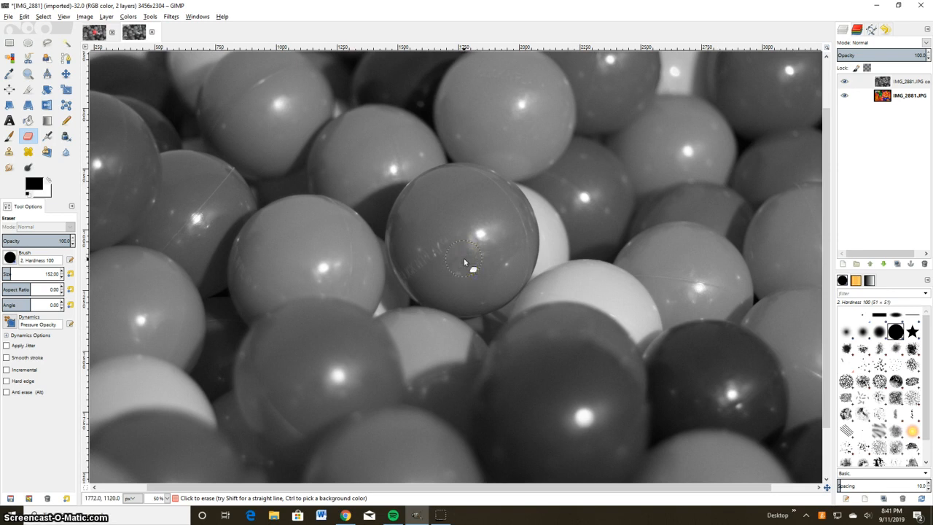
{"action": "mouse_move", "coordinate": [464, 259]}
{"action": "left_mouse_down"}
{"action": "mouse_move", "coordinate": [492, 257]}
{"action": "mouse_move", "coordinate": [496, 224]}
{"action": "mouse_move", "coordinate": [435, 219]}
{"action": "mouse_move", "coordinate": [457, 261]}
{"action": "mouse_move", "coordinate": [500, 229]}
{"action": "left_mouse_up"}
{"action": "left_click", "coordinate": [845, 83]}
{"action": "left_click", "coordinate": [845, 82]}
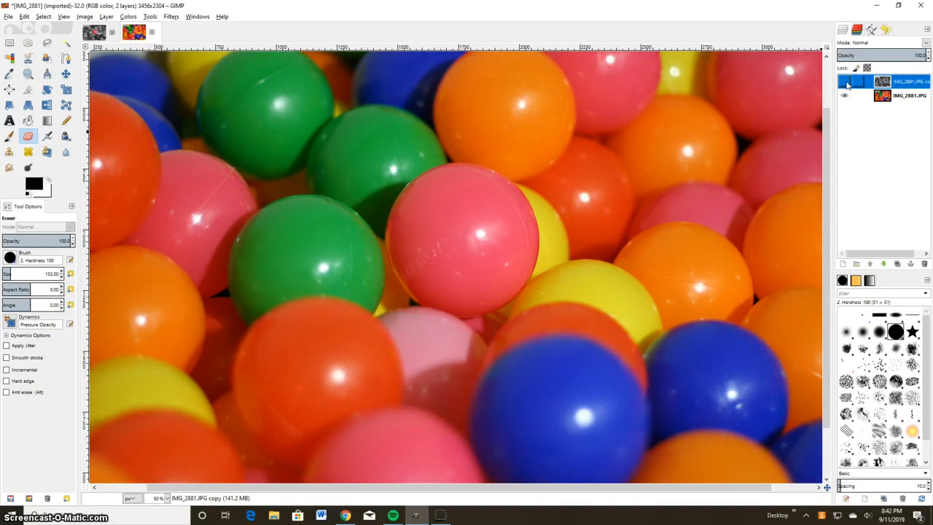
{"action": "left_click", "coordinate": [846, 83]}
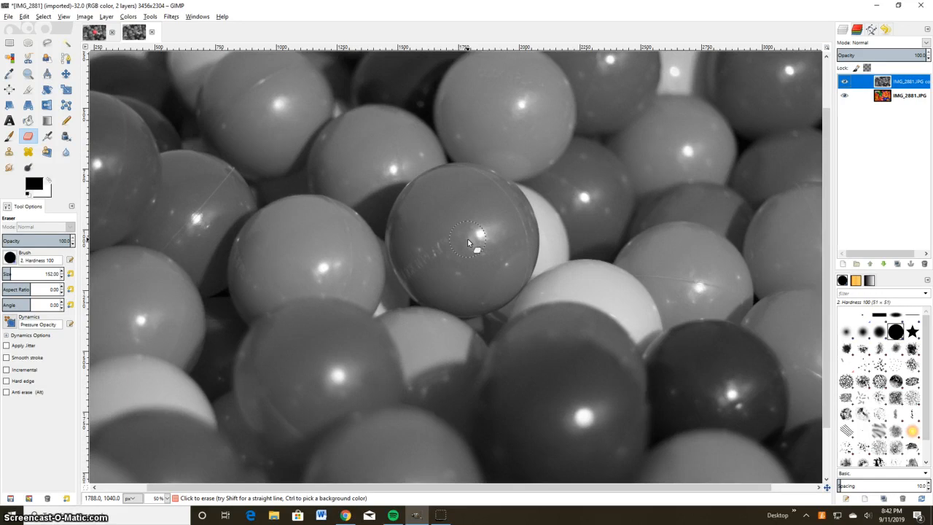
Enlarge the eraser brush to size 238.
{"action": "key", "text": "bracketright"}
{"action": "key", "text": "bracketright"}
{"action": "key", "text": "bracketright"}
{"action": "key", "text": "bracketright"}
{"action": "key", "text": "bracketright"}
{"action": "key", "text": "bracketright"}
{"action": "key", "text": "bracketright"}
{"action": "key", "text": "bracketright"}
{"action": "key", "text": "bracketright"}
{"action": "key", "text": "bracketright"}
{"action": "key", "text": "bracketright"}
{"action": "key", "text": "bracketright"}
{"action": "key", "text": "bracketright"}
{"action": "key", "text": "bracketright"}
{"action": "key", "text": "bracketright"}
{"action": "key", "text": "bracketright"}
{"action": "key", "text": "bracketright"}
{"action": "key", "text": "bracketright"}
{"action": "key", "text": "bracketright"}
{"action": "key", "text": "bracketright"}
{"action": "key", "text": "bracketright"}
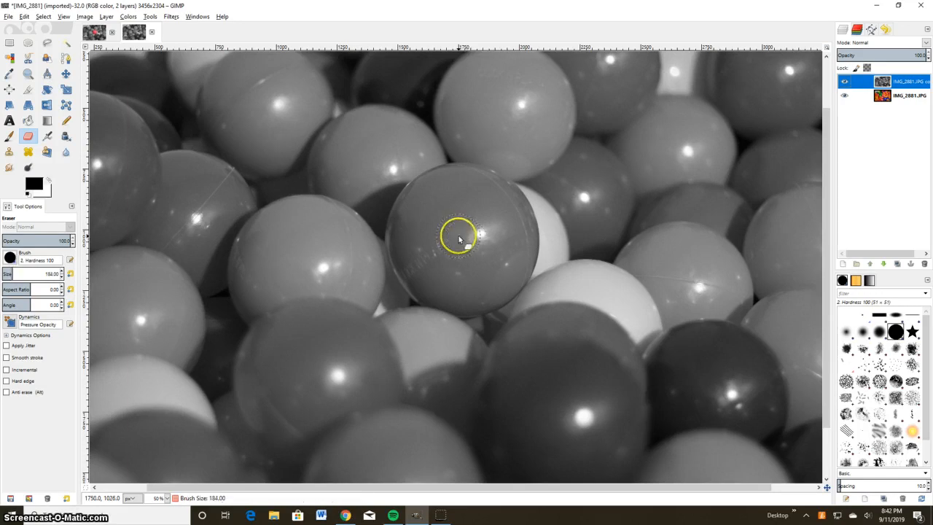
{"action": "key", "text": "bracketright"}
{"action": "key", "text": "bracketright"}
{"action": "key", "text": "bracketright"}
{"action": "key", "text": "bracketright"}
{"action": "key", "text": "bracketright"}
{"action": "key", "text": "bracketright"}
{"action": "key", "text": "bracketright"}
{"action": "key", "text": "bracketright"}
{"action": "key", "text": "bracketright"}
{"action": "key", "text": "bracketright"}
{"action": "key", "text": "bracketright"}
{"action": "key", "text": "bracketright"}
{"action": "key", "text": "bracketright"}
{"action": "key", "text": "bracketright"}
{"action": "key", "text": "bracketright"}
{"action": "key", "text": "bracketright"}
{"action": "key", "text": "bracketright"}
{"action": "key", "text": "bracketright"}
{"action": "key", "text": "bracketright"}
{"action": "key", "text": "bracketright"}
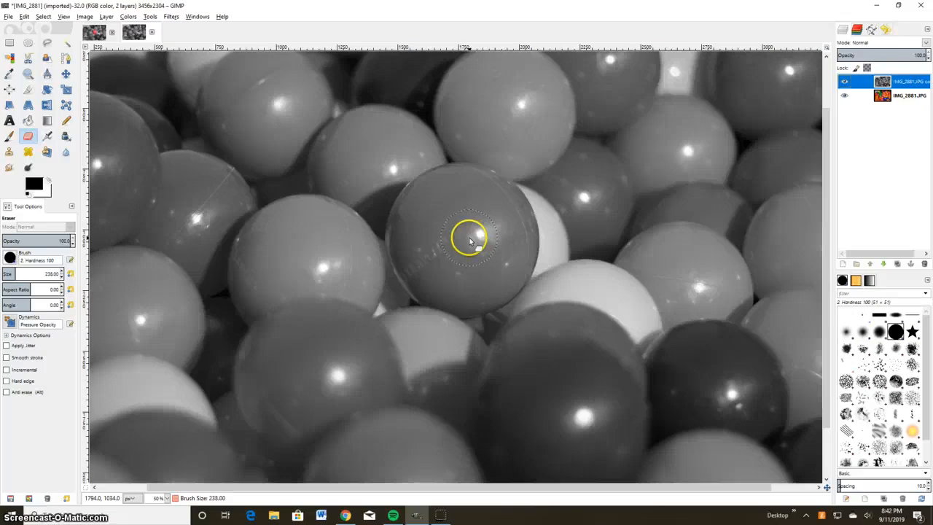
Set the eraser brush to size 172 for working inside the central ball.
{"action": "key", "text": "bracketleft"}
{"action": "key", "text": "bracketleft"}
{"action": "key", "text": "bracketleft"}
{"action": "key", "text": "bracketleft"}
{"action": "key", "text": "bracketleft"}
{"action": "key", "text": "bracketleft"}
{"action": "key", "text": "bracketleft"}
{"action": "key", "text": "bracketleft"}
{"action": "key", "text": "bracketleft"}
{"action": "key", "text": "bracketleft"}
{"action": "key", "text": "bracketleft"}
{"action": "key", "text": "bracketleft"}
{"action": "key", "text": "bracketleft"}
{"action": "key", "text": "bracketleft"}
{"action": "key", "text": "bracketleft"}
{"action": "key", "text": "bracketleft"}
{"action": "key", "text": "bracketleft"}
{"action": "key", "text": "bracketleft"}
{"action": "key", "text": "bracketleft"}
{"action": "key", "text": "bracketleft"}
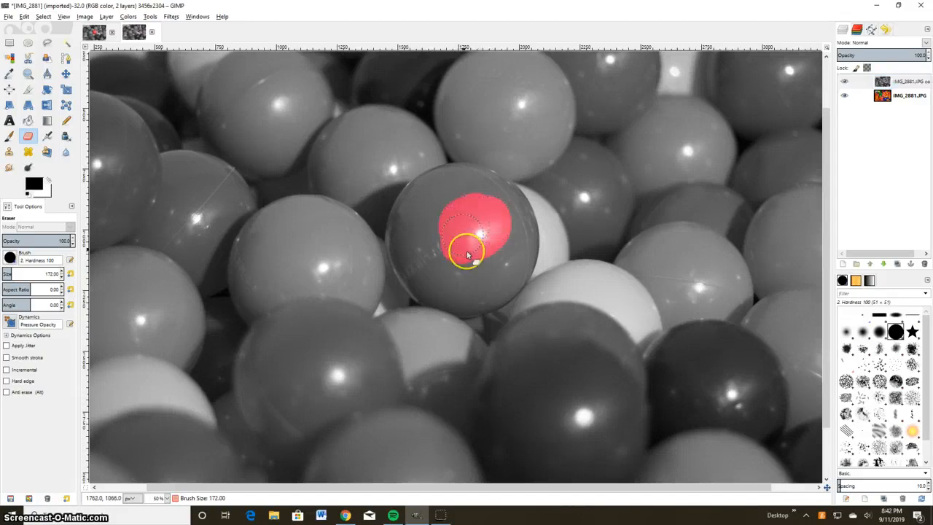
Try erasing the gray over the central ball's interior and along its upper-left edge, undoing both attempts.
{"action": "mouse_move", "coordinate": [468, 254]}
{"action": "left_mouse_down"}
{"action": "mouse_move", "coordinate": [492, 247]}
{"action": "mouse_move", "coordinate": [467, 220]}
{"action": "left_mouse_up"}
{"action": "mouse_move", "coordinate": [440, 256]}
{"action": "left_mouse_down"}
{"action": "mouse_move", "coordinate": [490, 261]}
{"action": "mouse_move", "coordinate": [503, 232]}
{"action": "left_mouse_up"}
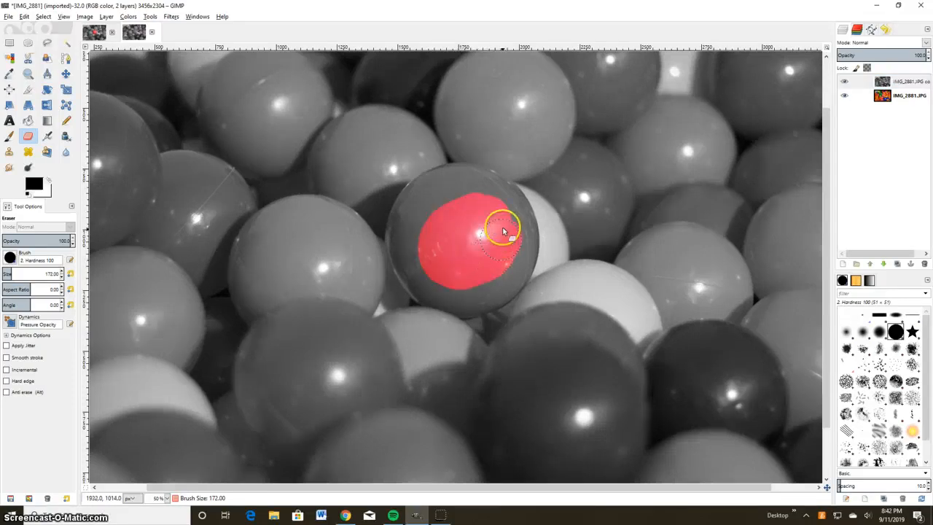
{"action": "mouse_move", "coordinate": [438, 219]}
{"action": "left_mouse_down"}
{"action": "mouse_move", "coordinate": [427, 254]}
{"action": "mouse_move", "coordinate": [435, 267]}
{"action": "mouse_move", "coordinate": [476, 282]}
{"action": "mouse_move", "coordinate": [503, 249]}
{"action": "mouse_move", "coordinate": [499, 210]}
{"action": "mouse_move", "coordinate": [455, 199]}
{"action": "mouse_move", "coordinate": [423, 221]}
{"action": "mouse_move", "coordinate": [418, 236]}
{"action": "mouse_move", "coordinate": [422, 262]}
{"action": "mouse_move", "coordinate": [438, 276]}
{"action": "mouse_move", "coordinate": [476, 286]}
{"action": "mouse_move", "coordinate": [496, 277]}
{"action": "mouse_move", "coordinate": [509, 245]}
{"action": "mouse_move", "coordinate": [500, 214]}
{"action": "mouse_move", "coordinate": [460, 237]}
{"action": "left_mouse_up"}
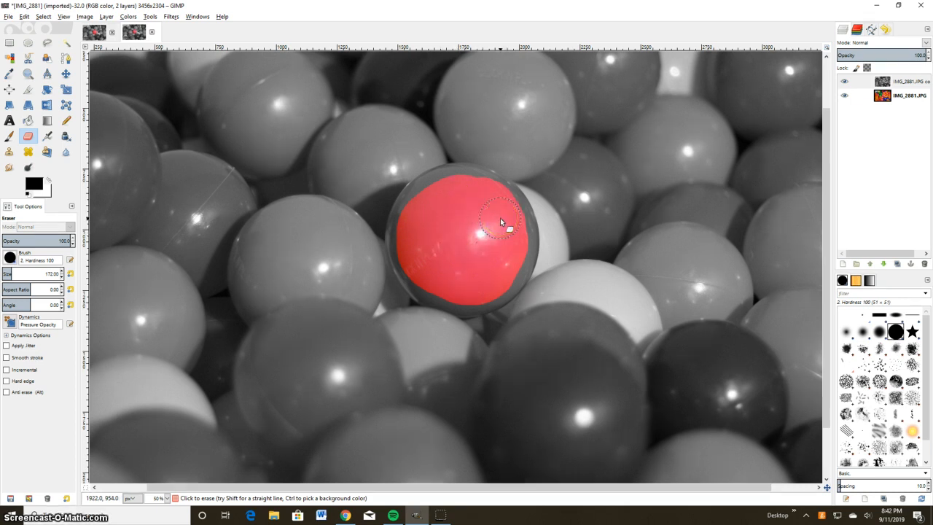
{"action": "key", "text": "ctrl+z"}
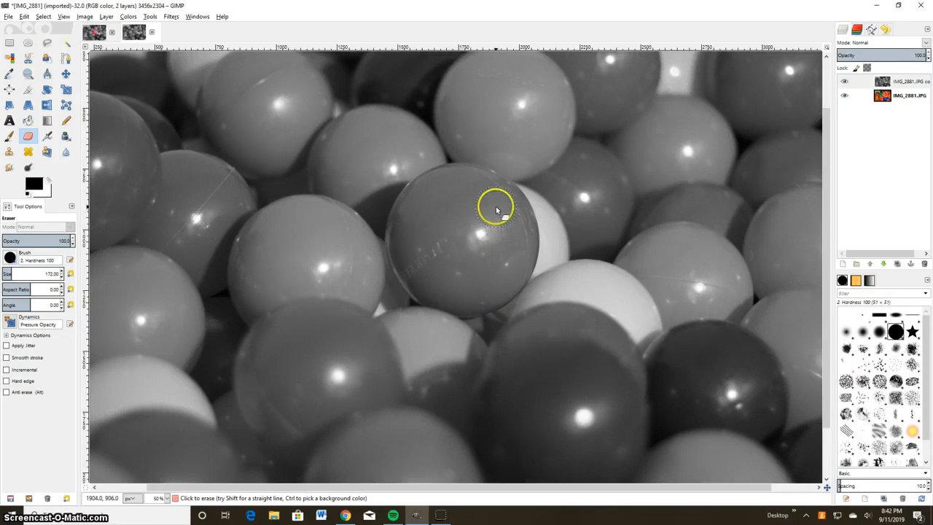
{"action": "mouse_move", "coordinate": [493, 206]}
{"action": "left_mouse_down"}
{"action": "mouse_move", "coordinate": [448, 190]}
{"action": "mouse_move", "coordinate": [425, 201]}
{"action": "mouse_move", "coordinate": [400, 294]}
{"action": "left_mouse_up"}
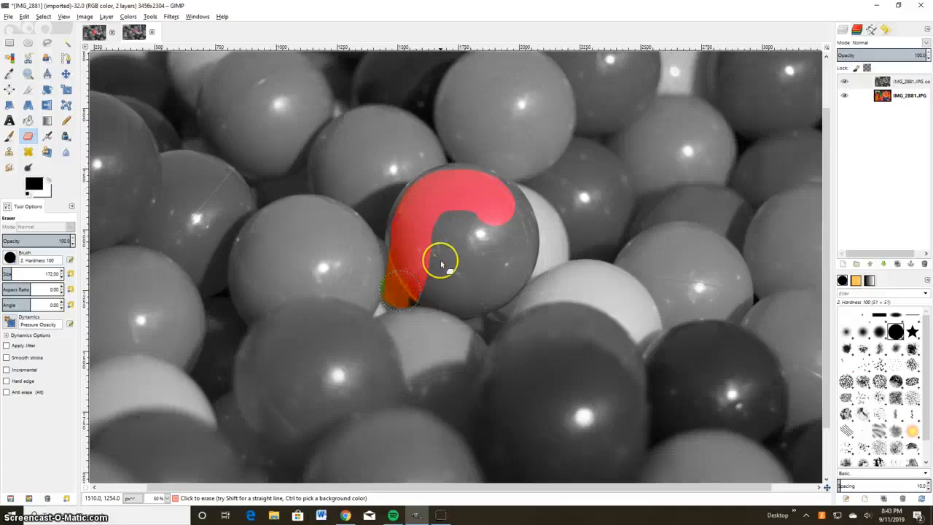
{"action": "key", "text": "ctrl+z"}
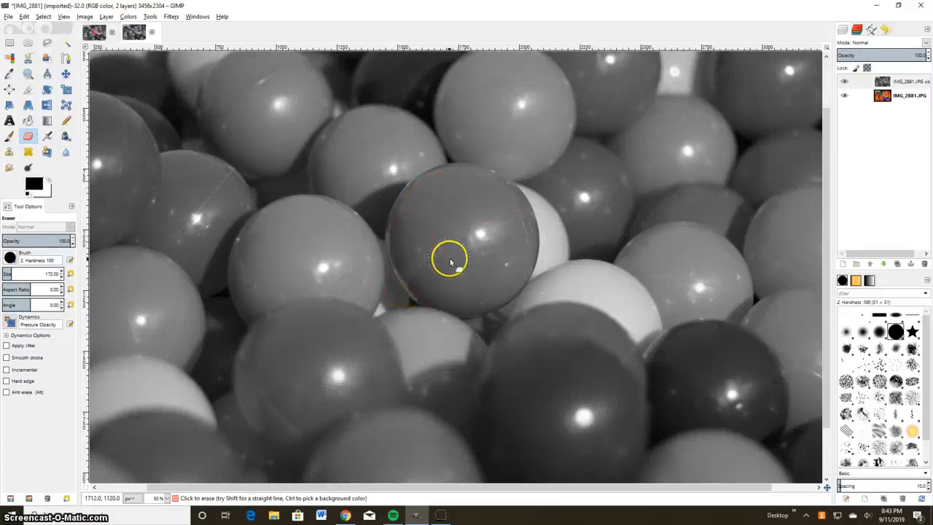
Erase the gray over the middle and left part of the central ball, staying inside its outline.
{"action": "mouse_move", "coordinate": [475, 191]}
{"action": "left_mouse_down"}
{"action": "mouse_move", "coordinate": [431, 204]}
{"action": "mouse_move", "coordinate": [418, 233]}
{"action": "mouse_move", "coordinate": [461, 218]}
{"action": "mouse_move", "coordinate": [476, 225]}
{"action": "mouse_move", "coordinate": [461, 246]}
{"action": "mouse_move", "coordinate": [428, 255]}
{"action": "mouse_move", "coordinate": [435, 268]}
{"action": "mouse_move", "coordinate": [478, 275]}
{"action": "mouse_move", "coordinate": [476, 255]}
{"action": "mouse_move", "coordinate": [455, 251]}
{"action": "mouse_move", "coordinate": [431, 219]}
{"action": "mouse_move", "coordinate": [434, 202]}
{"action": "mouse_move", "coordinate": [452, 183]}
{"action": "left_mouse_up"}
Reduce the eraser brush to size 64 and erase a stretch of gray along the central ball's top edge.
{"action": "scroll", "coordinate": [445, 191], "scroll_direction": "up", "scroll_amount": 1}
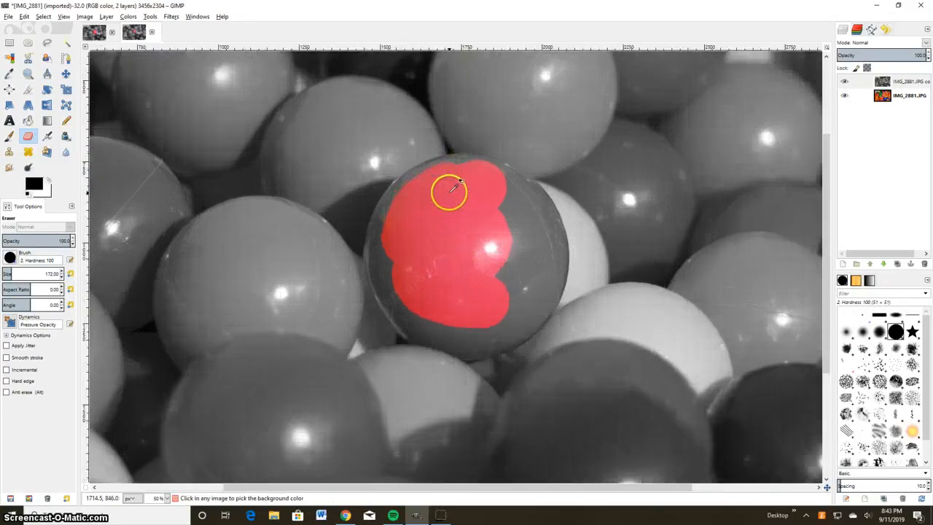
{"action": "scroll", "coordinate": [456, 183], "scroll_direction": "up", "scroll_amount": 1}
{"action": "scroll", "coordinate": [454, 137], "scroll_direction": "up", "scroll_amount": 1}
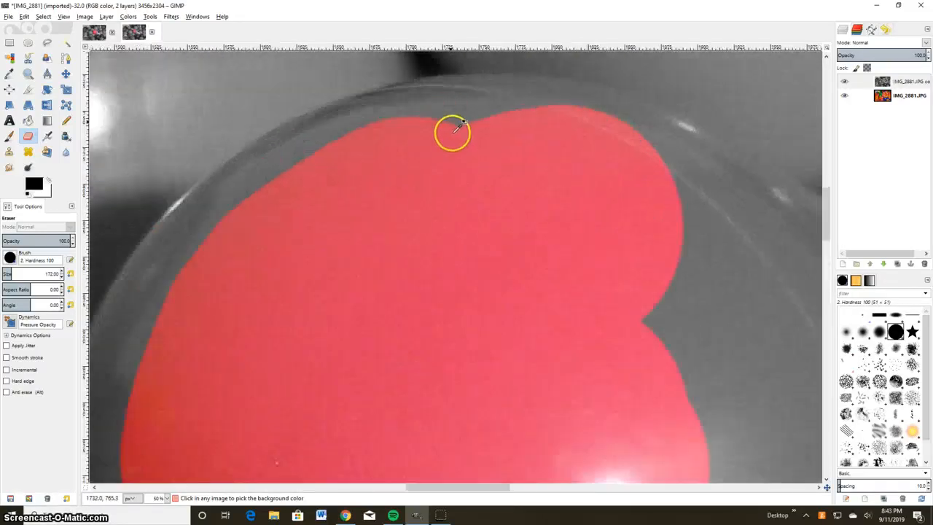
{"action": "scroll", "coordinate": [452, 124], "scroll_direction": "up", "scroll_amount": 2}
{"action": "scroll", "coordinate": [462, 146], "scroll_direction": "down", "scroll_amount": 2}
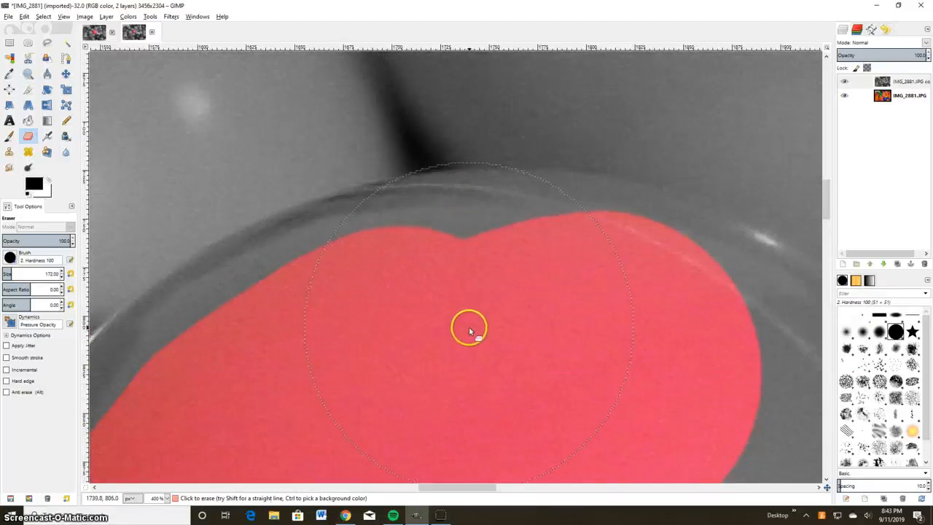
{"action": "key", "text": "bracketleft"}
{"action": "key", "text": "bracketleft"}
{"action": "key", "text": "bracketleft"}
{"action": "key", "text": "bracketleft"}
{"action": "key", "text": "bracketleft"}
{"action": "key", "text": "bracketleft"}
{"action": "key", "text": "bracketleft"}
{"action": "key", "text": "bracketleft"}
{"action": "key", "text": "bracketleft"}
{"action": "key", "text": "bracketleft"}
{"action": "key", "text": "bracketleft"}
{"action": "key", "text": "bracketleft"}
{"action": "key", "text": "bracketleft"}
{"action": "key", "text": "bracketleft"}
{"action": "key", "text": "bracketleft"}
{"action": "key", "text": "bracketleft"}
{"action": "key", "text": "bracketleft"}
{"action": "key", "text": "bracketleft"}
{"action": "key", "text": "bracketleft"}
{"action": "key", "text": "bracketleft"}
{"action": "key", "text": "bracketleft"}
{"action": "key", "text": "bracketleft"}
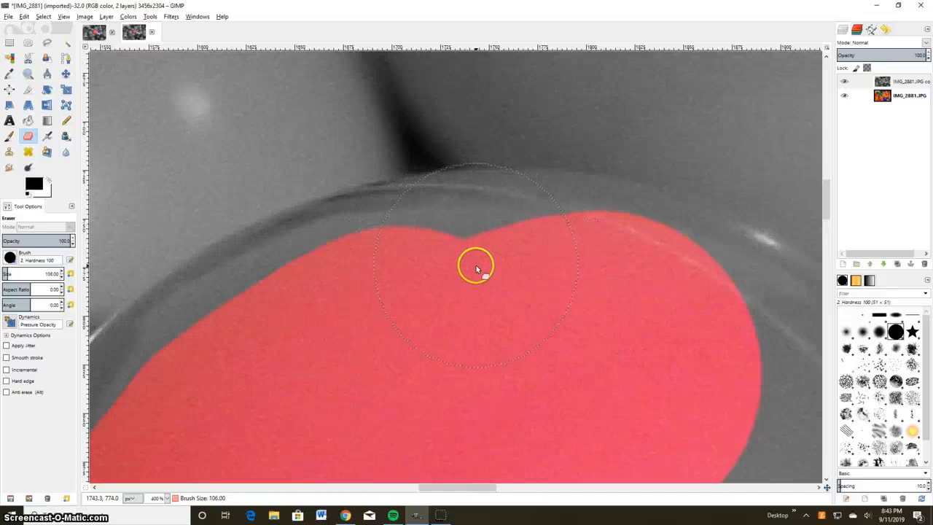
{"action": "key", "text": "bracketleft"}
{"action": "key", "text": "bracketleft"}
{"action": "key", "text": "bracketleft"}
{"action": "key", "text": "bracketleft"}
{"action": "key", "text": "bracketleft"}
{"action": "key", "text": "bracketleft"}
{"action": "key", "text": "bracketleft"}
{"action": "key", "text": "bracketleft"}
{"action": "key", "text": "bracketleft"}
{"action": "key", "text": "bracketleft"}
{"action": "key", "text": "bracketleft"}
{"action": "key", "text": "bracketleft"}
{"action": "key", "text": "bracketleft"}
{"action": "key", "text": "bracketleft"}
{"action": "key", "text": "bracketleft"}
{"action": "key", "text": "bracketleft"}
{"action": "key", "text": "bracketleft"}
{"action": "key", "text": "bracketleft"}
{"action": "key", "text": "bracketleft"}
{"action": "key", "text": "bracketleft"}
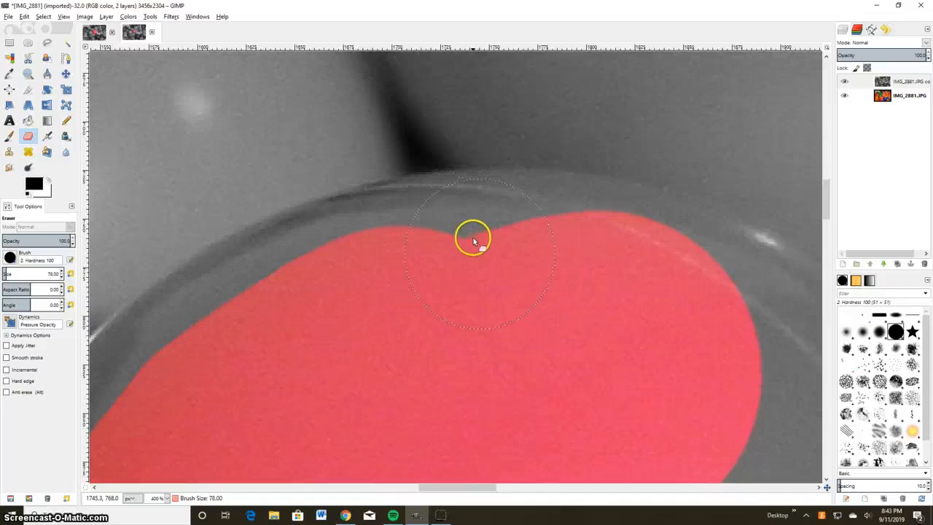
{"action": "key", "text": "bracketleft"}
{"action": "key", "text": "bracketleft"}
{"action": "key", "text": "bracketleft"}
{"action": "key", "text": "bracketleft"}
{"action": "key", "text": "bracketleft"}
{"action": "key", "text": "bracketleft"}
{"action": "key", "text": "bracketleft"}
{"action": "key", "text": "bracketleft"}
{"action": "key", "text": "bracketleft"}
{"action": "key", "text": "bracketleft"}
{"action": "key", "text": "bracketleft"}
{"action": "key", "text": "bracketleft"}
{"action": "key", "text": "bracketleft"}
{"action": "key", "text": "bracketleft"}
{"action": "mouse_move", "coordinate": [472, 232]}
{"action": "left_mouse_down"}
{"action": "mouse_move", "coordinate": [379, 246]}
{"action": "mouse_move", "coordinate": [397, 245]}
{"action": "left_mouse_up"}
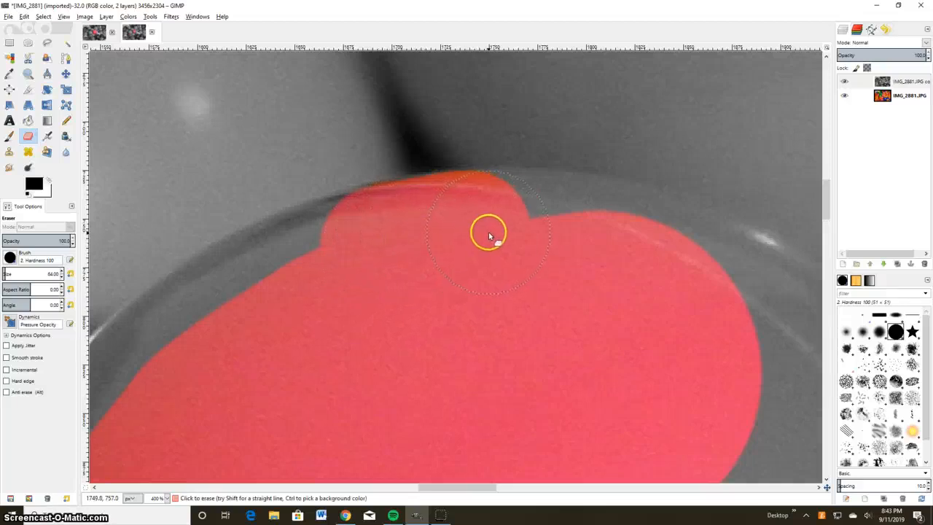
{"action": "left_click_drag", "start_coordinate": [490, 236], "coordinate": [511, 236]}
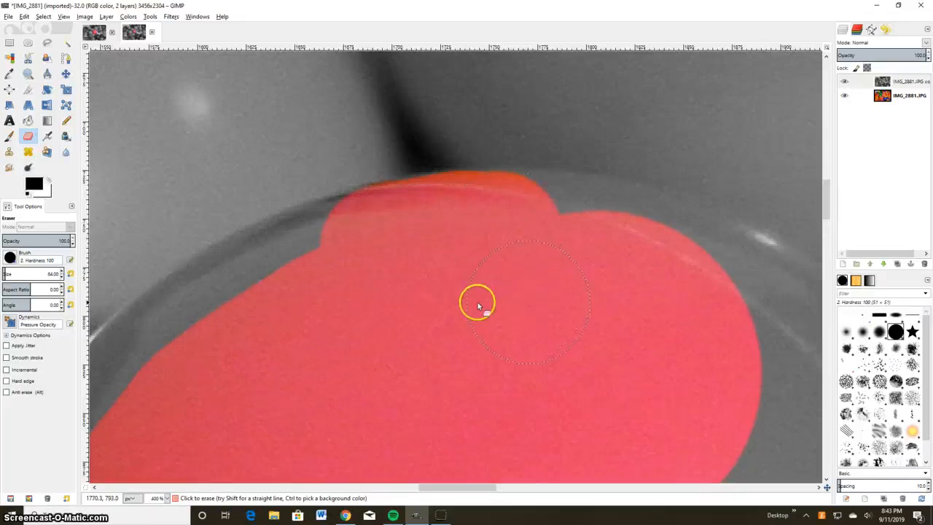
View the finished PinkBall example image and return to the IMG_2881 working image.
{"action": "scroll", "coordinate": [472, 277], "scroll_direction": "down", "scroll_amount": 3}
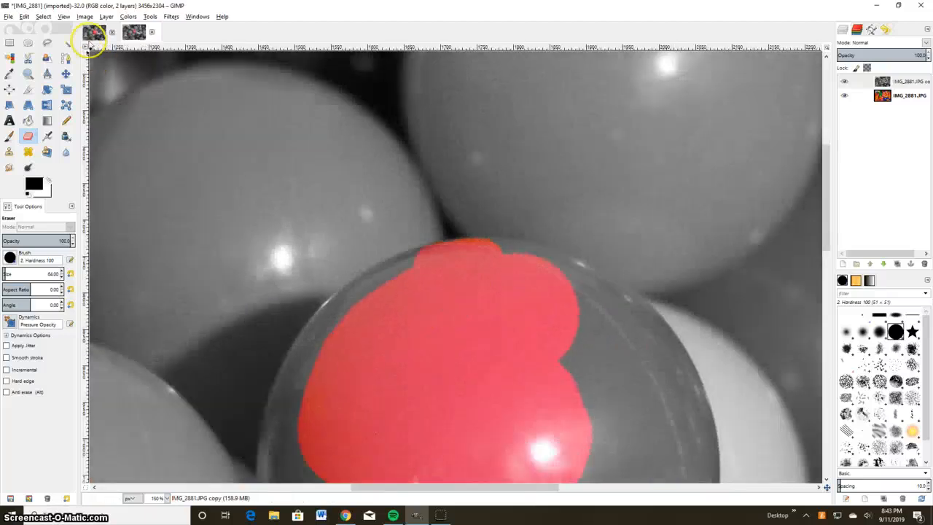
{"action": "left_click", "coordinate": [93, 36]}
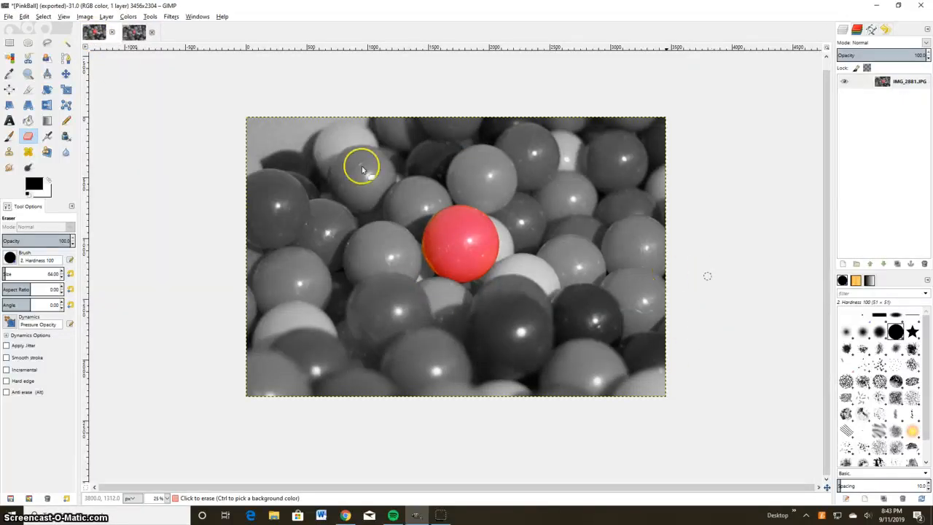
{"action": "left_click", "coordinate": [135, 35]}
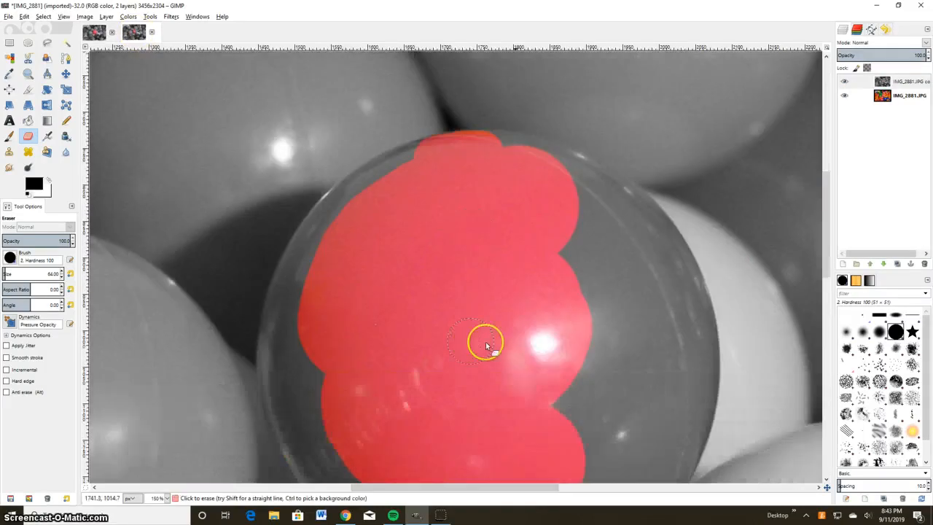
Flatten the working image to merge the desaturated copy with the color layer.
{"action": "left_click", "coordinate": [893, 82]}
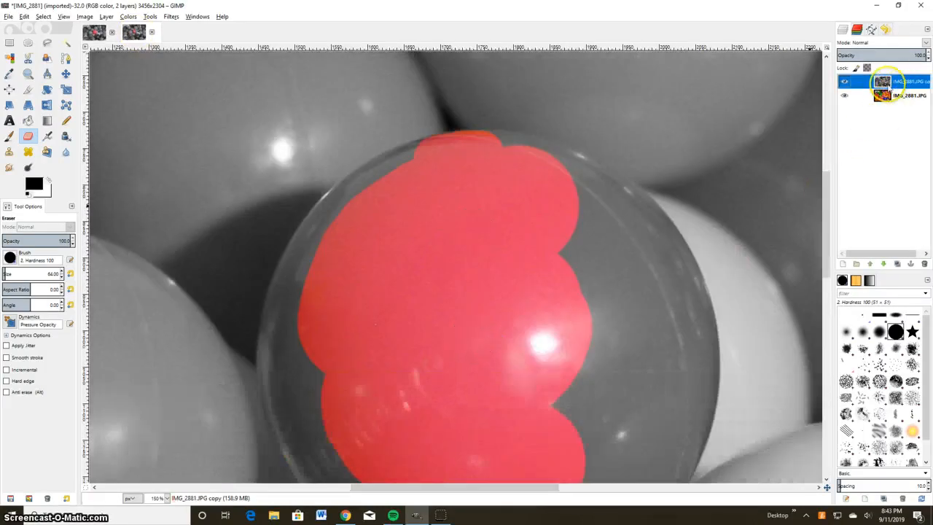
{"action": "right_click", "coordinate": [890, 84]}
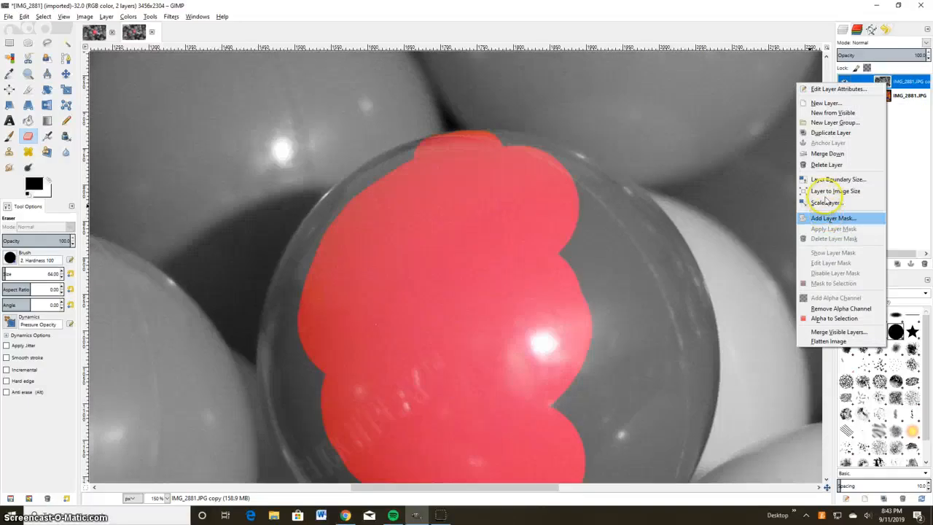
{"action": "left_click", "coordinate": [828, 341]}
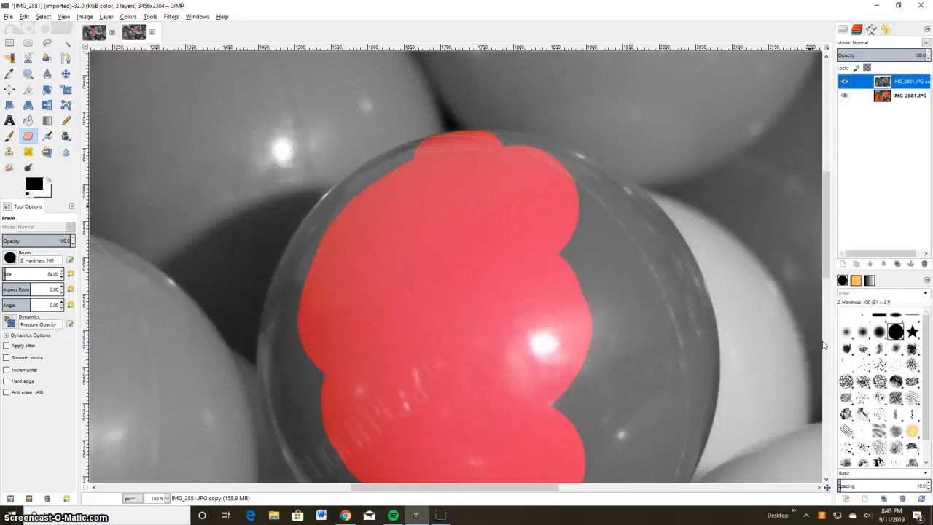